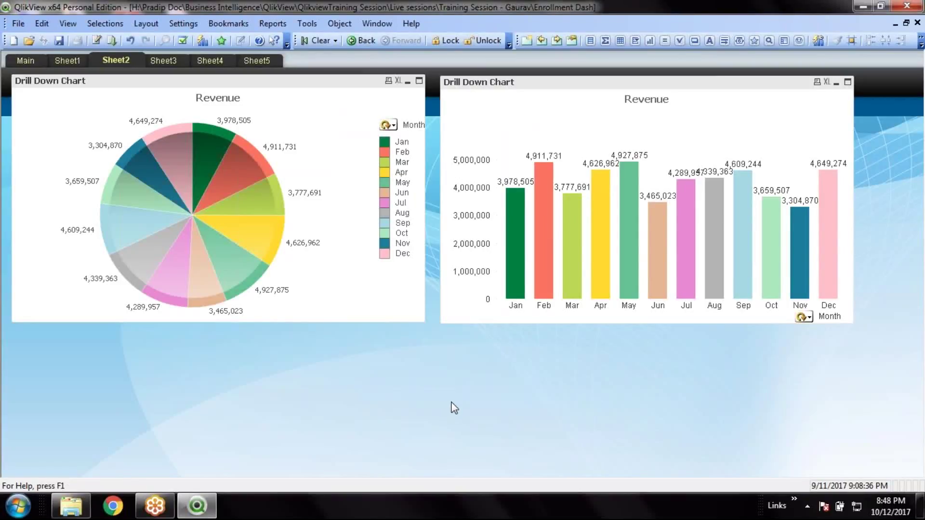
Go to the empty Sheet3 and bring up its menu for adding a new sheet object.
click(178, 59)
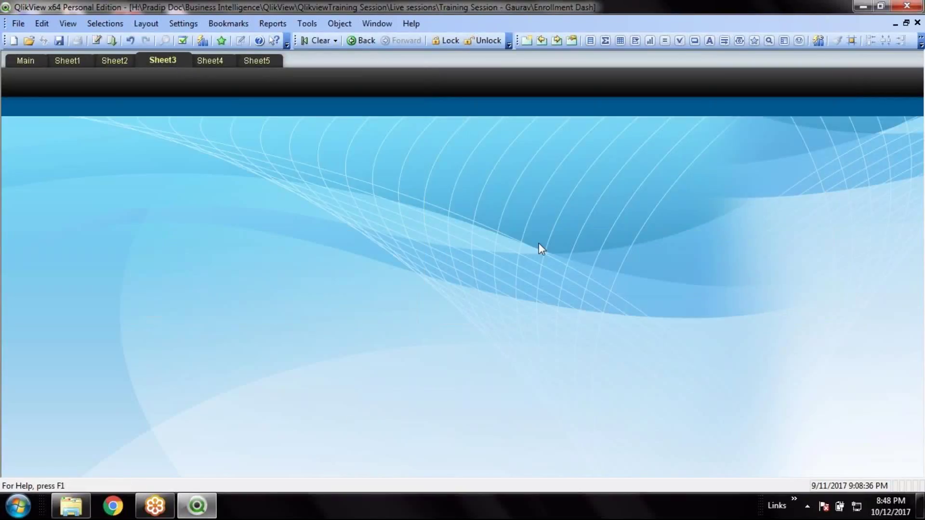
right_click(31, 103)
Create a new chart with the Pie Chart type and advance to the Dimensions page.
mouse_move(159, 141)
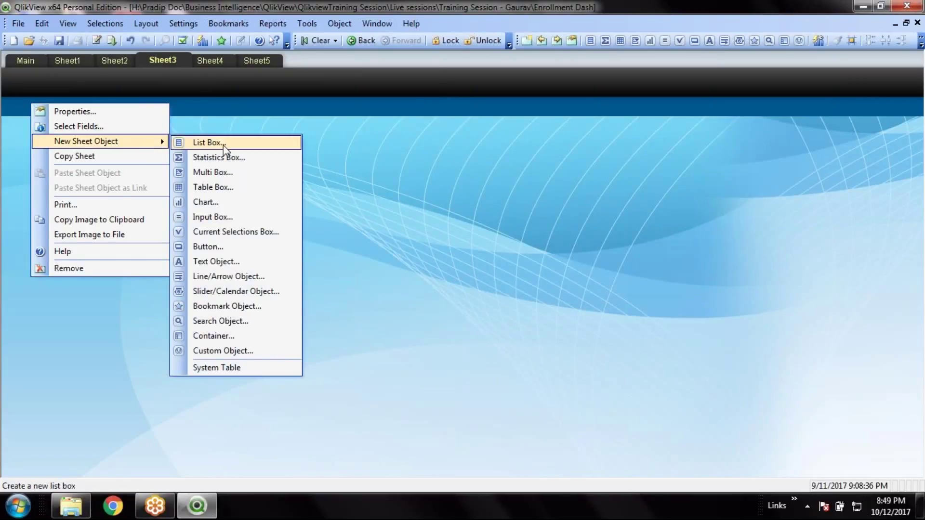
click(218, 203)
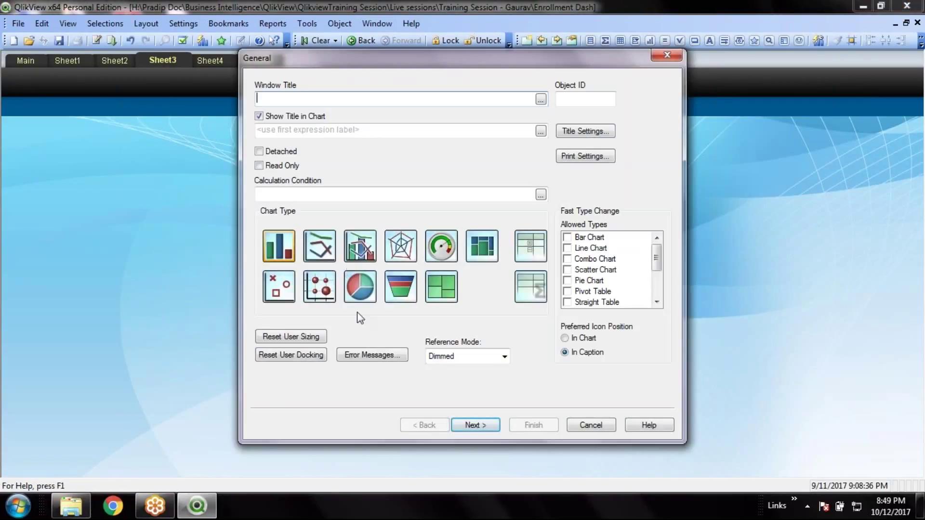
click(360, 287)
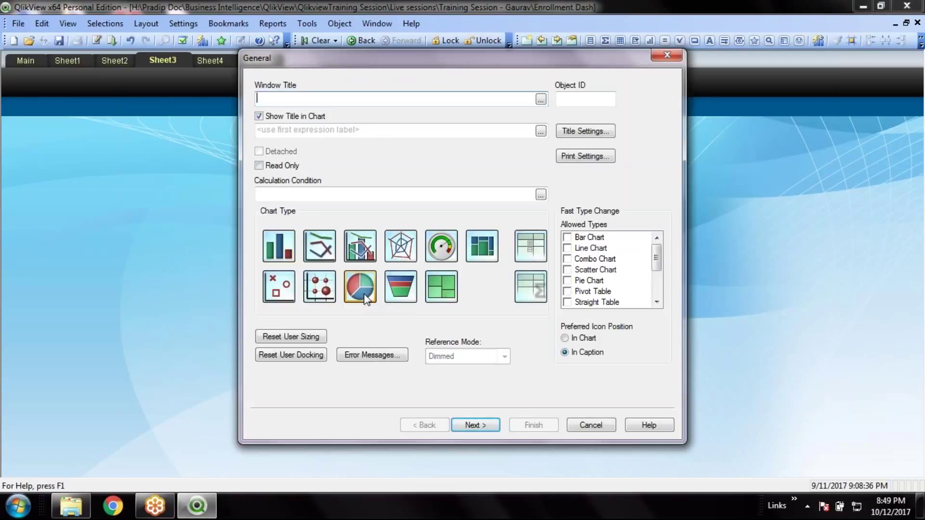
click(478, 426)
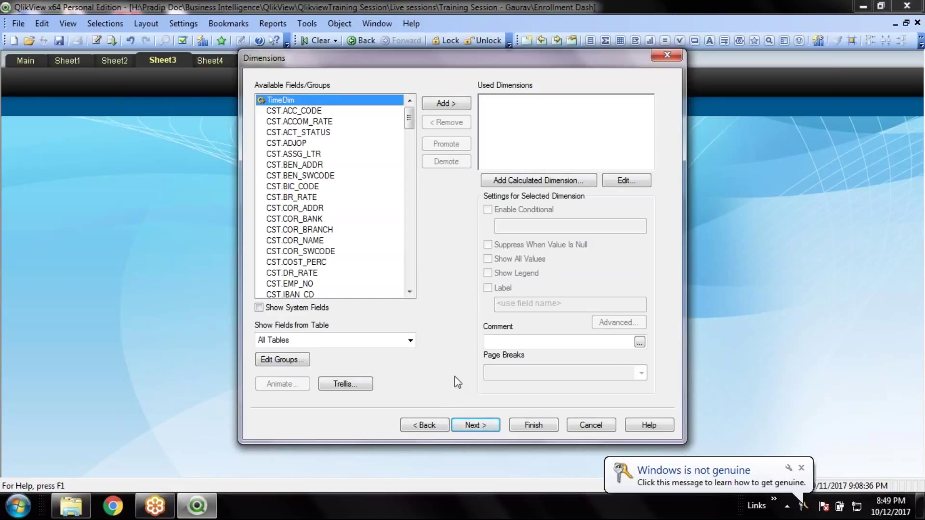
Filter the field list to the Trans table and add Trans.Trans_Month as a dimension.
click(361, 385)
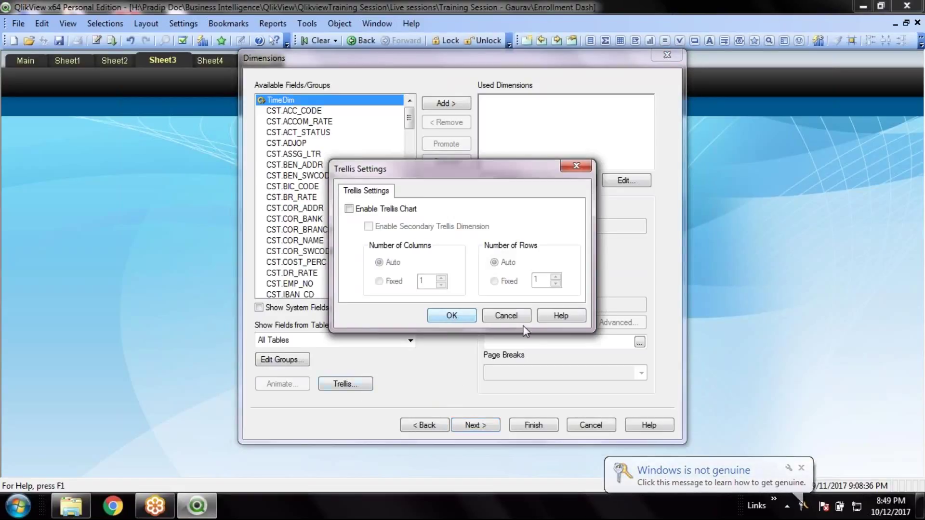
click(506, 316)
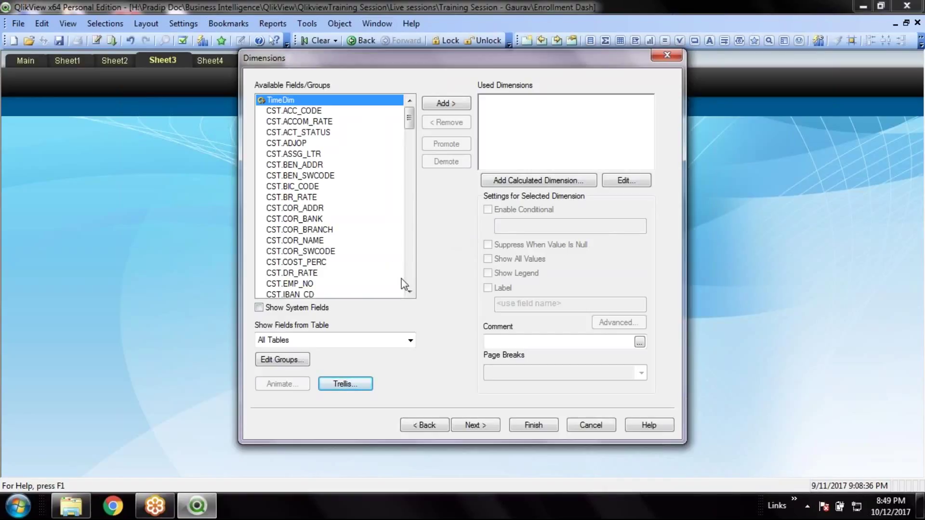
click(300, 341)
click(279, 430)
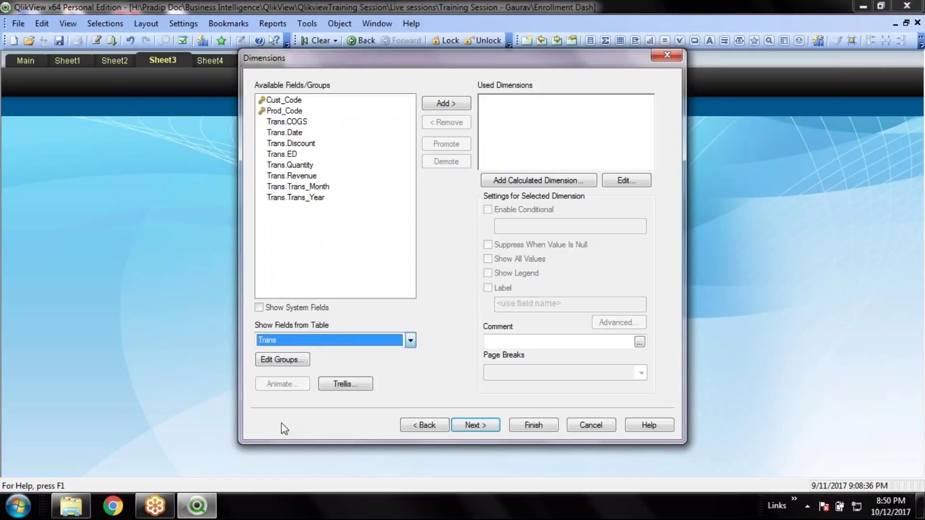
double_click(318, 187)
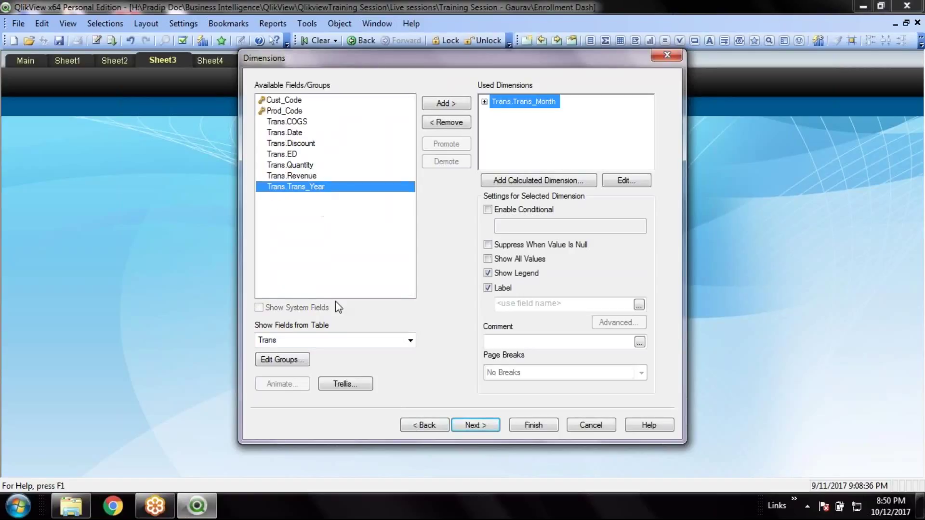
Filter the fields to the Product table, add Product.Prod_Name, and continue to Expressions.
click(340, 343)
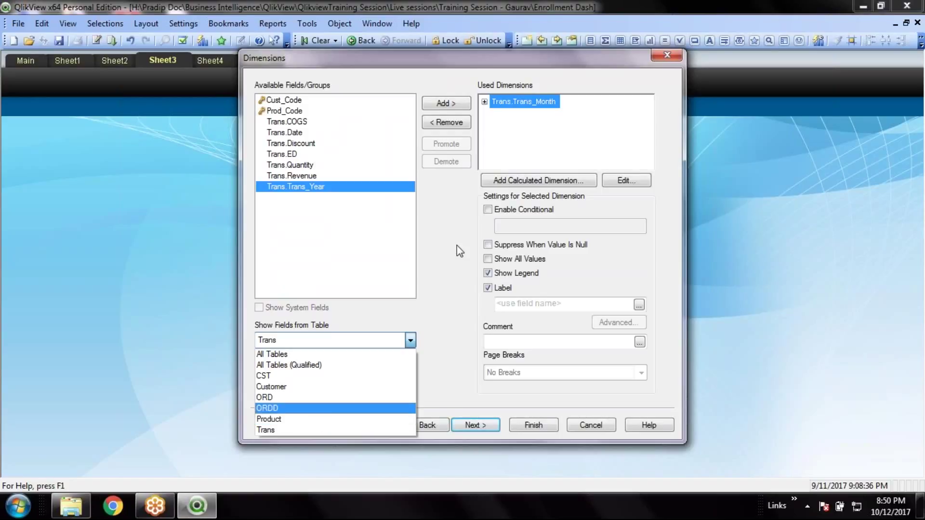
click(296, 420)
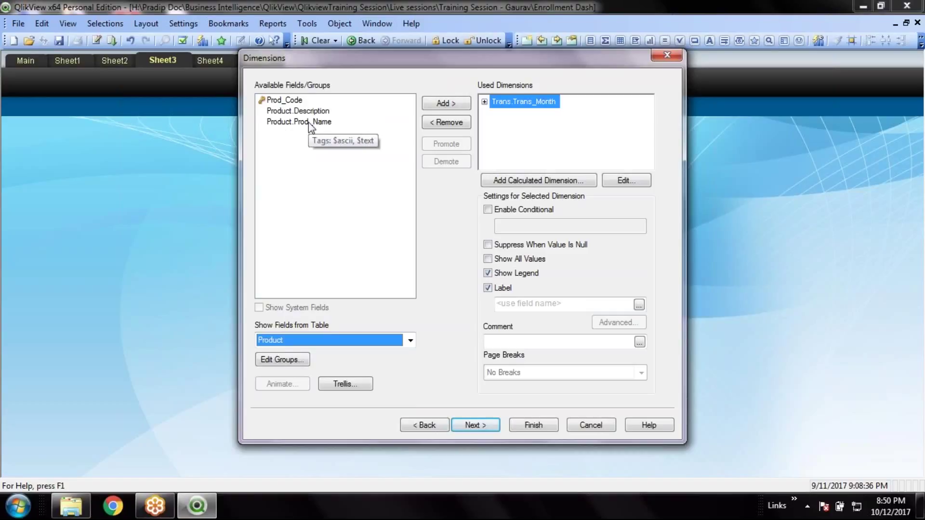
click(371, 341)
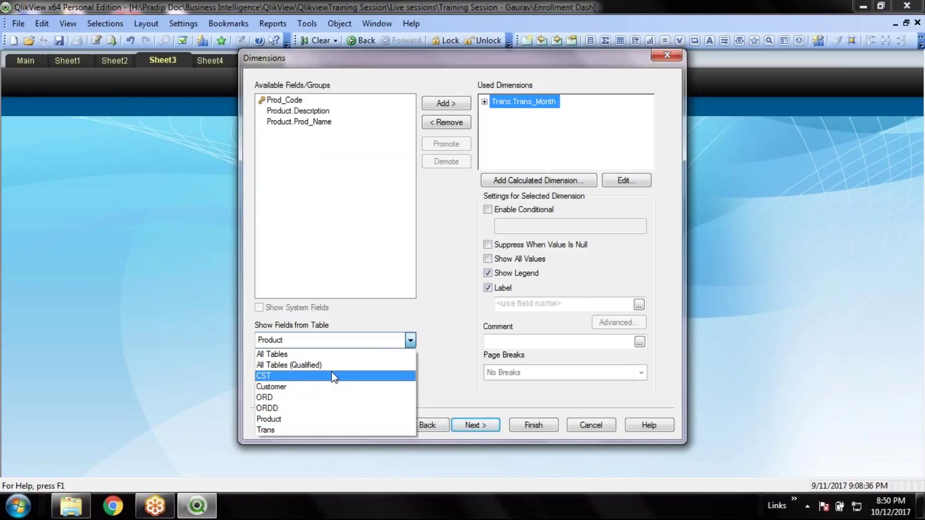
click(404, 313)
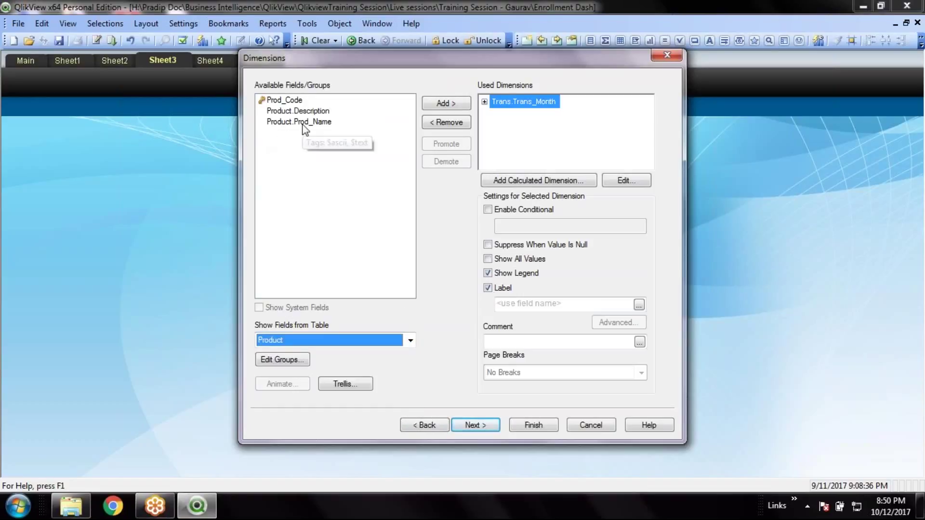
double_click(279, 122)
click(465, 426)
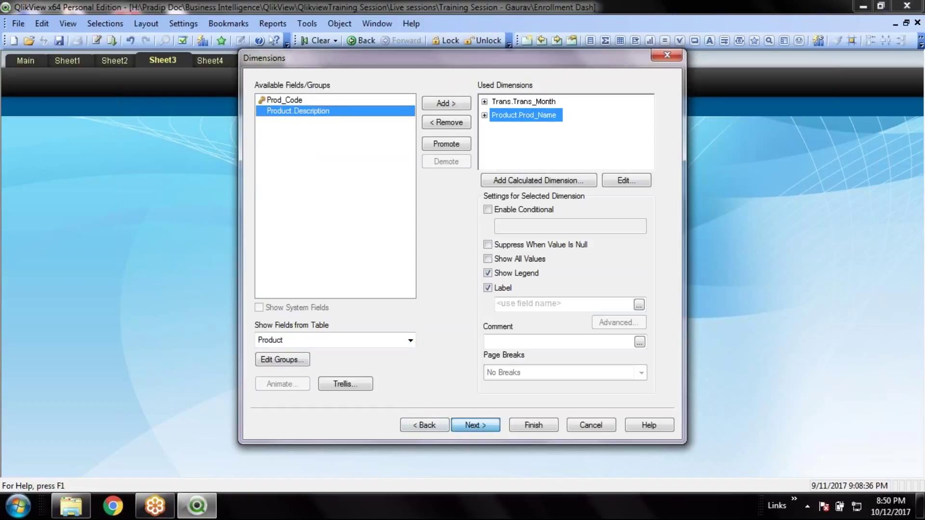
Build Sum(Trans.COGS) from field suggestions, label it Sales, and tick Values on Data Points.
text(Sum)
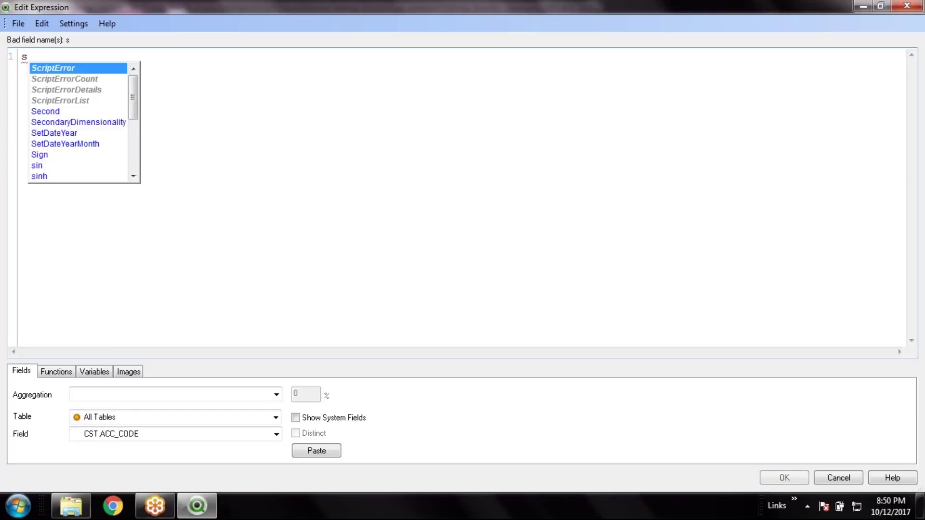
text(())
key(Left)
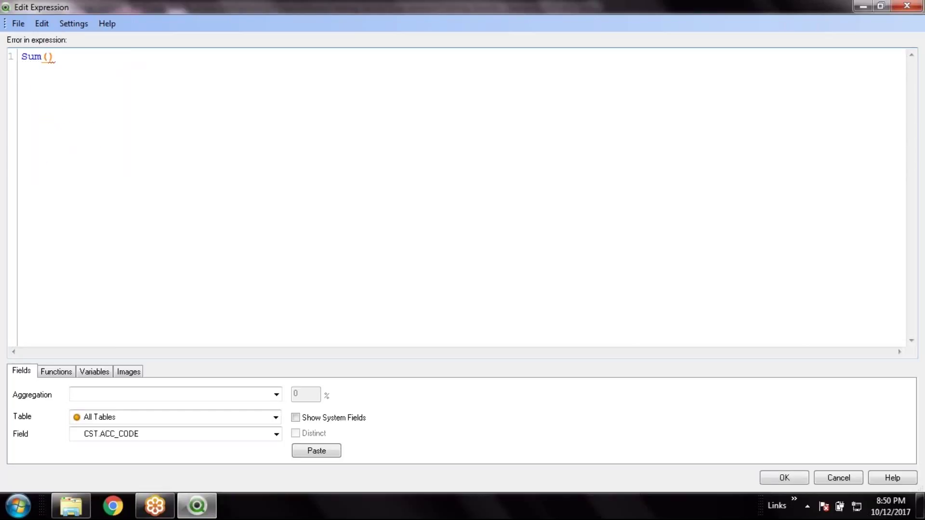
text(tr)
key(Down)
key(Down)
key(Down)
key(Down)
key(Down)
key(Up)
key(Up)
key(Up)
key(Up)
key(Up)
key(Return)
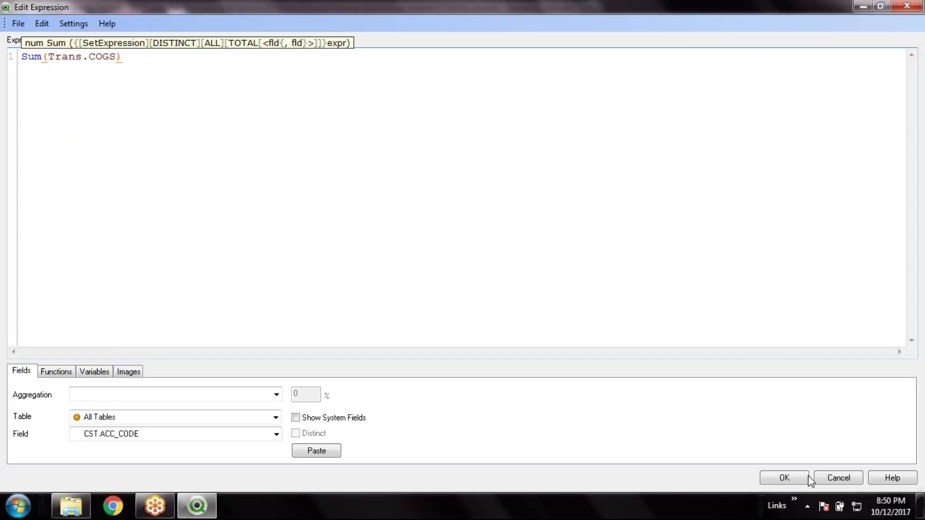
click(778, 474)
text(S)
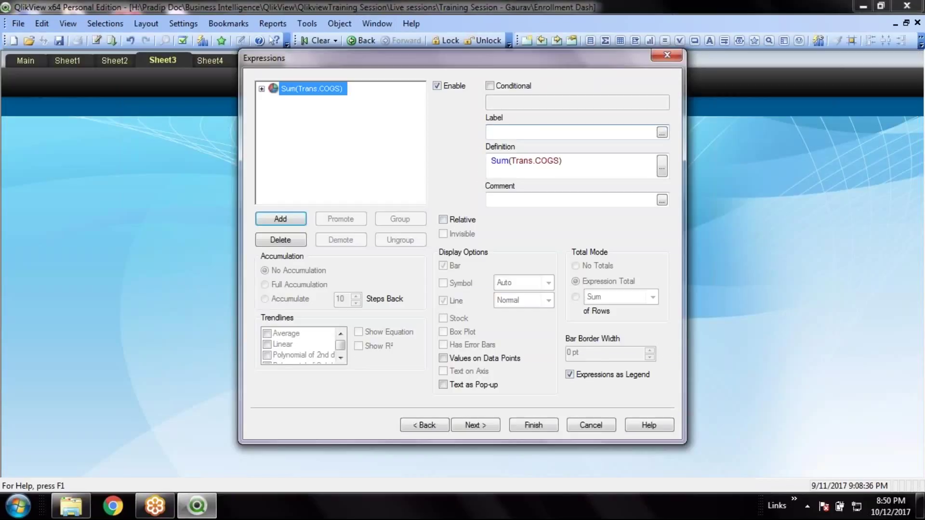
text(ales)
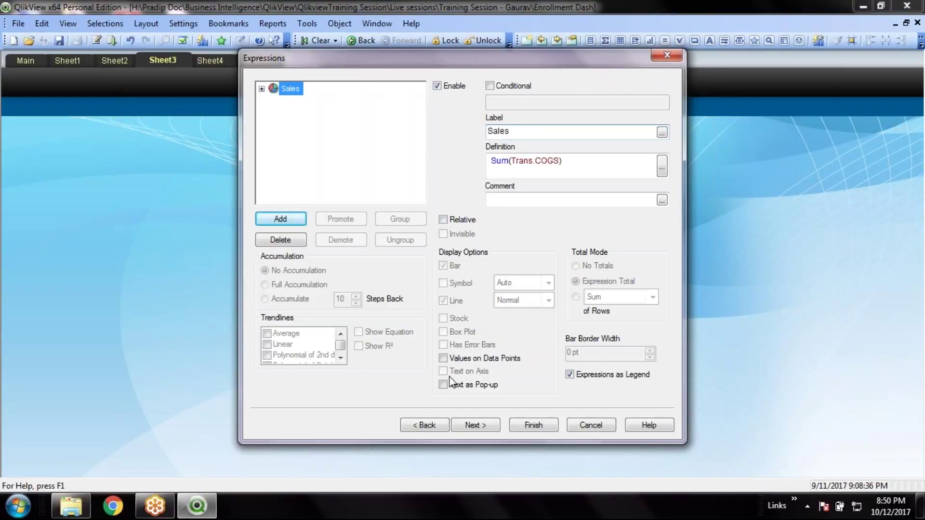
click(472, 359)
Accept the defaults on the Sort, Style, Presentation, Colors, Number and Font pages and finish the chart.
click(483, 428)
click(484, 428)
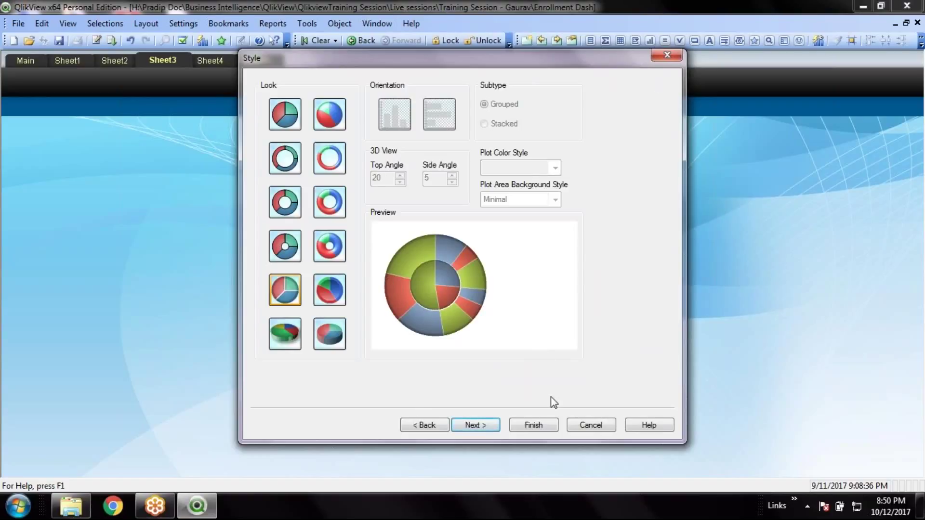
click(479, 426)
click(479, 426)
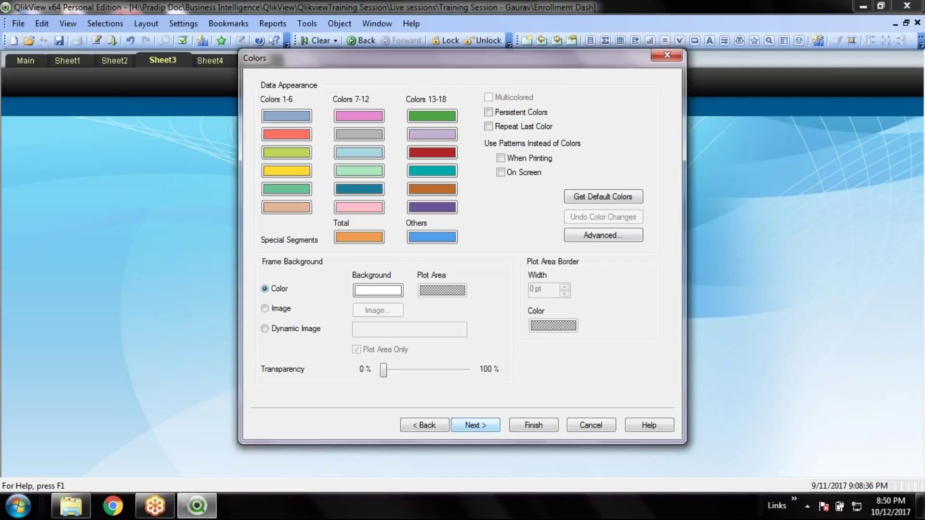
click(477, 426)
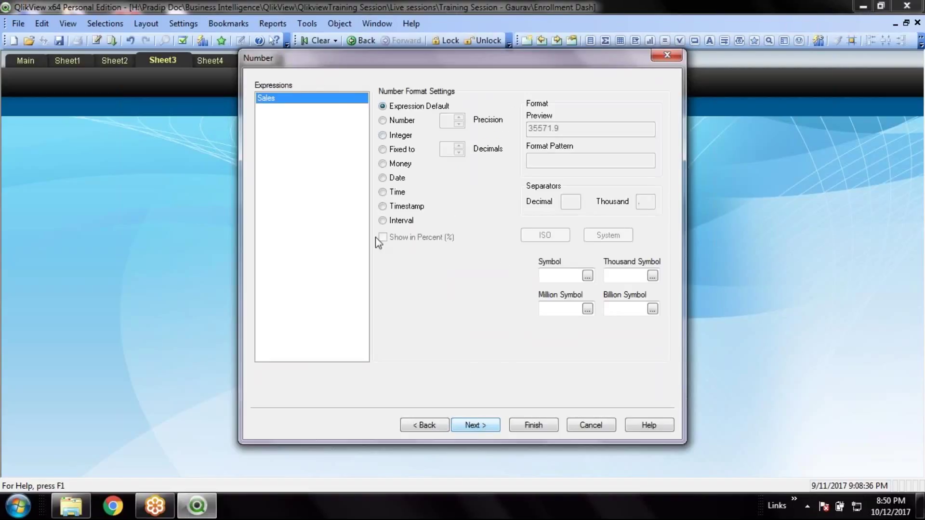
click(383, 135)
click(493, 425)
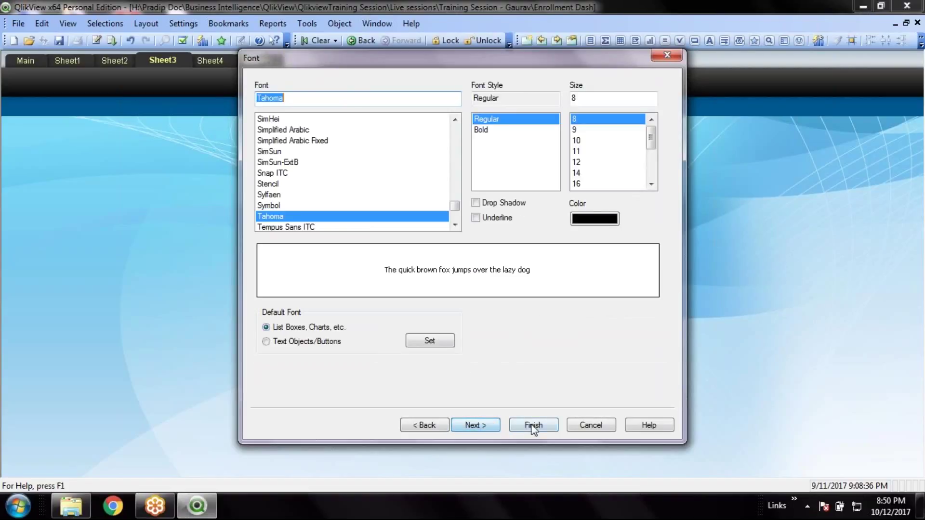
click(533, 429)
click(547, 426)
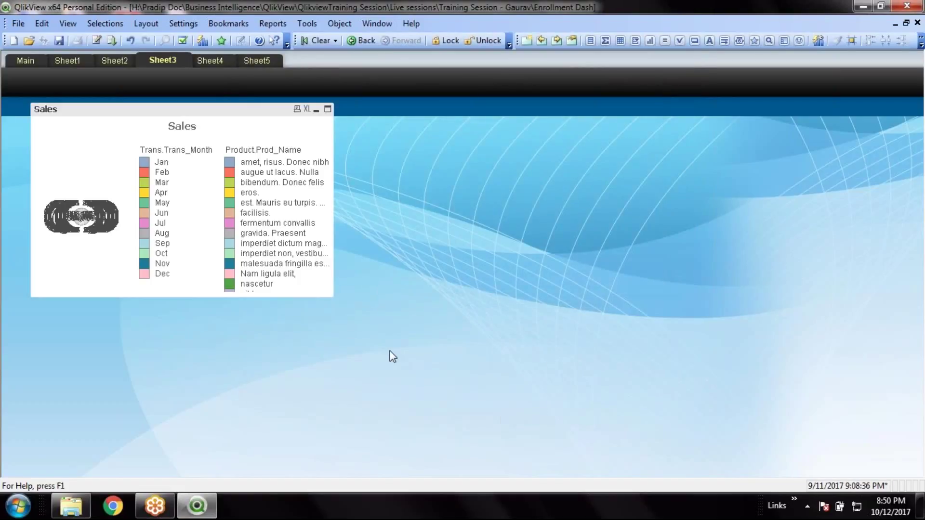
Select the Sales chart and reopen its Chart Properties from the chart's shortcut menu.
click(336, 307)
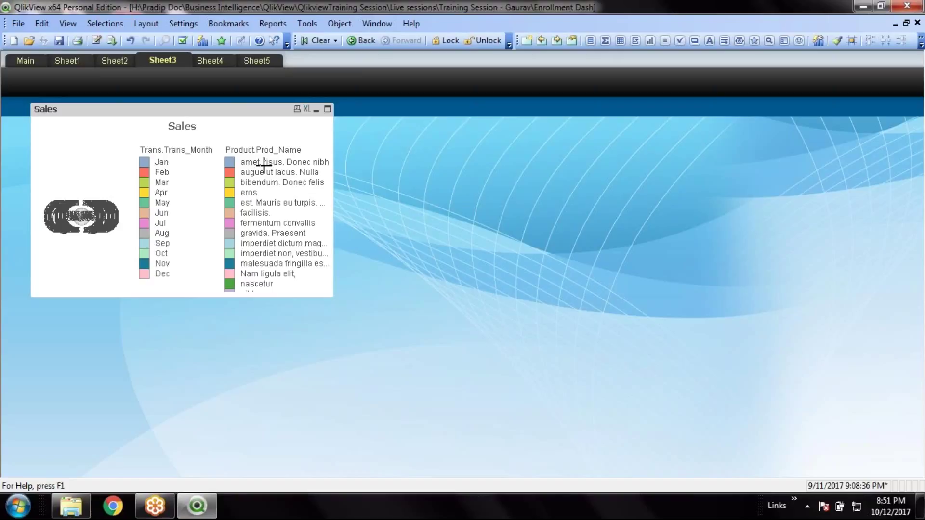
right_click(500, 288)
key(Escape)
right_click(236, 117)
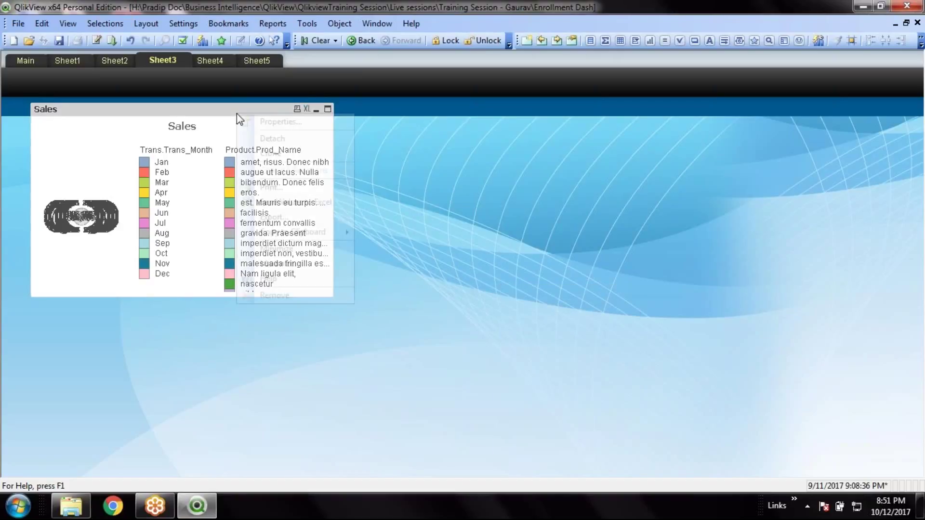
click(243, 119)
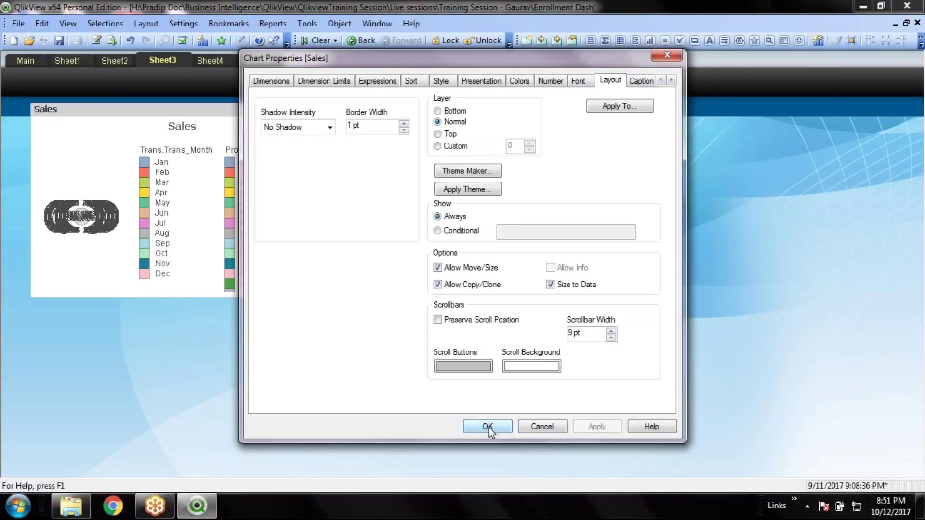
click(542, 428)
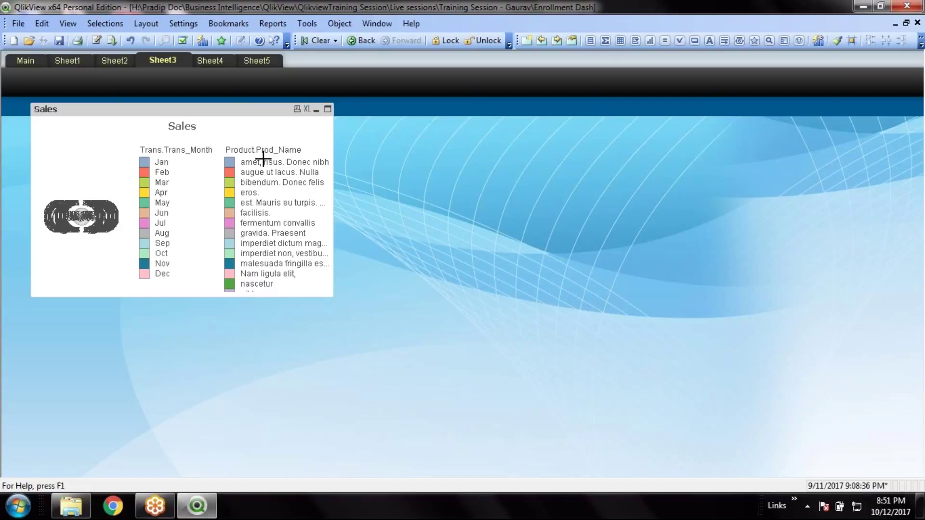
right_click(246, 117)
click(270, 122)
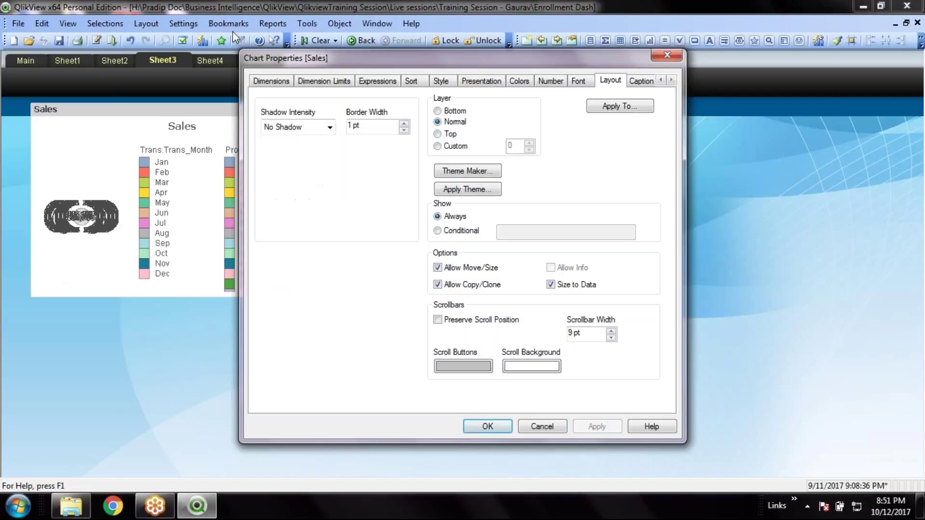
On the Dimensions tab, label the Trans.Trans_Month dimension 'Month'.
click(282, 84)
click(536, 315)
text(MOnth)
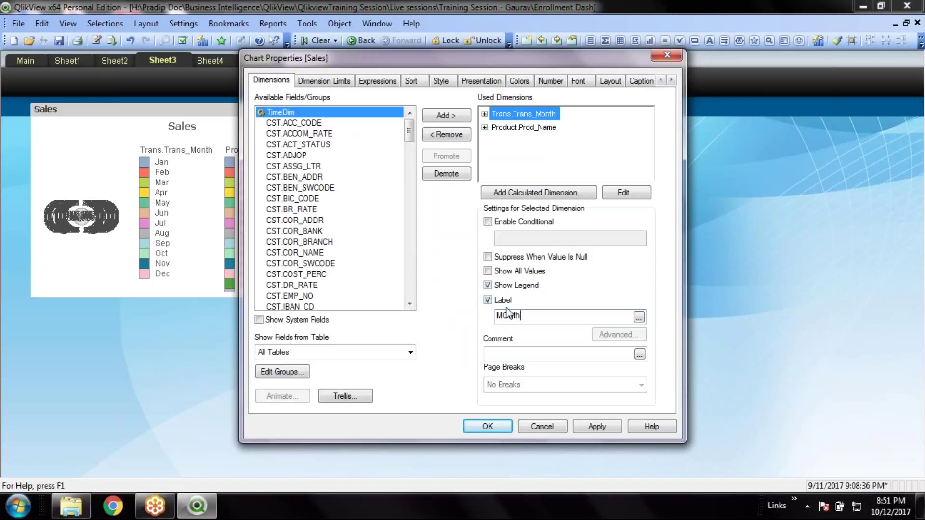
key(Left)
key(Left)
key(Left)
key(Left)
key(Delete)
text(o)
Label the Product.Prod_Name dimension 'Product' and open the Trellis settings.
click(530, 127)
click(530, 315)
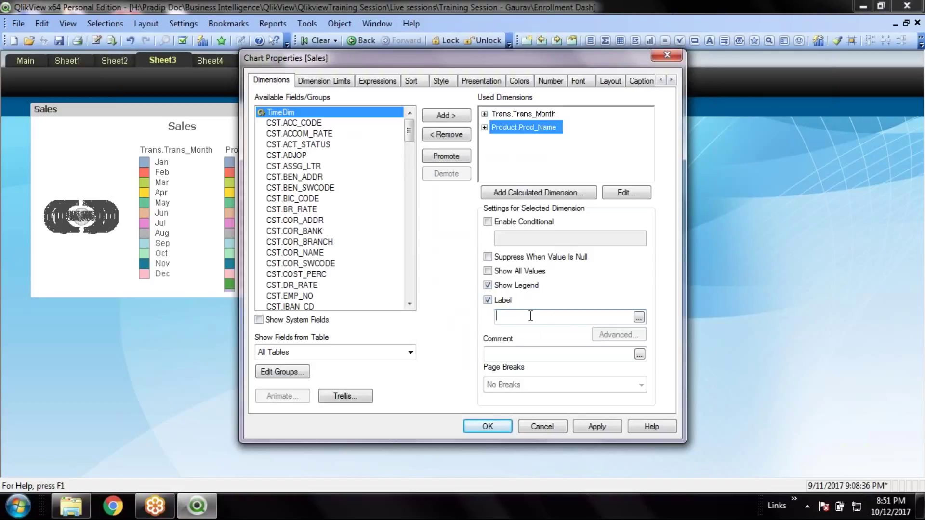
text(Product)
click(356, 397)
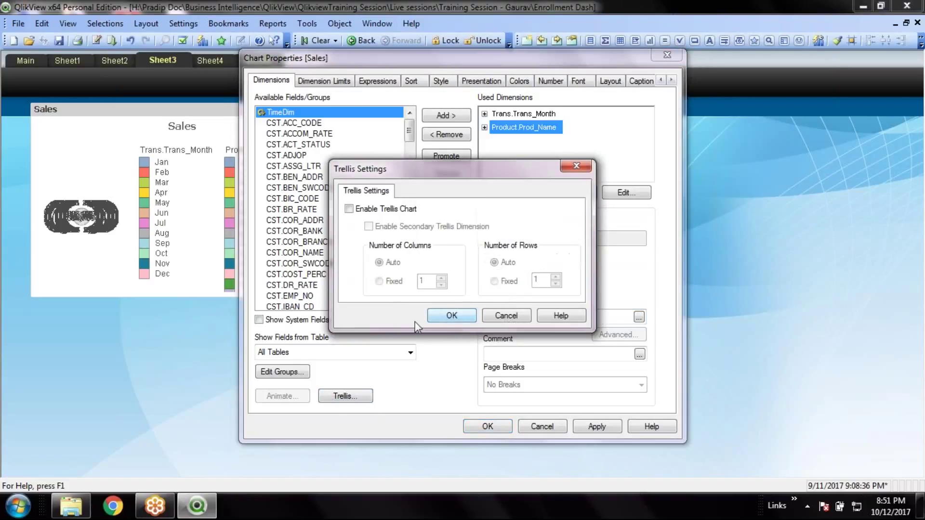
Check Enable Trellis Chart and apply, splitting the Sales chart into monthly pies.
click(376, 210)
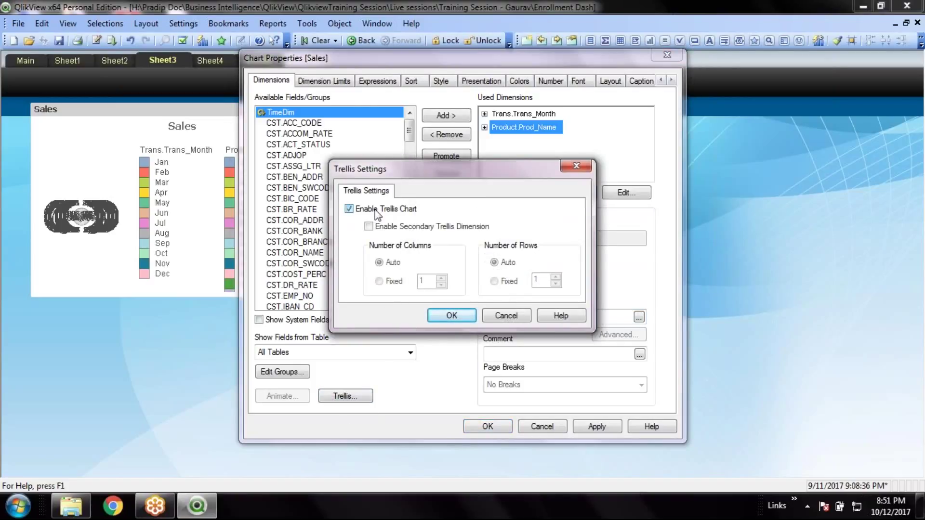
click(463, 316)
click(601, 430)
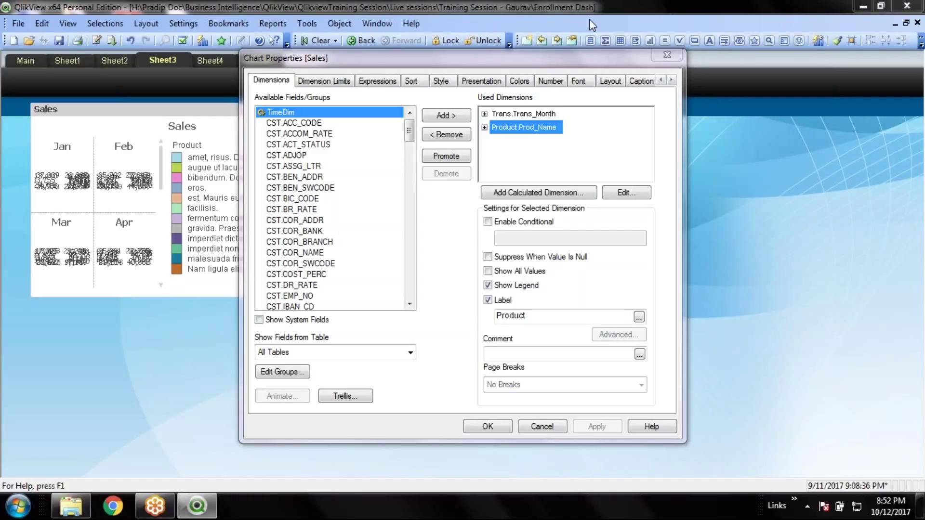
click(336, 399)
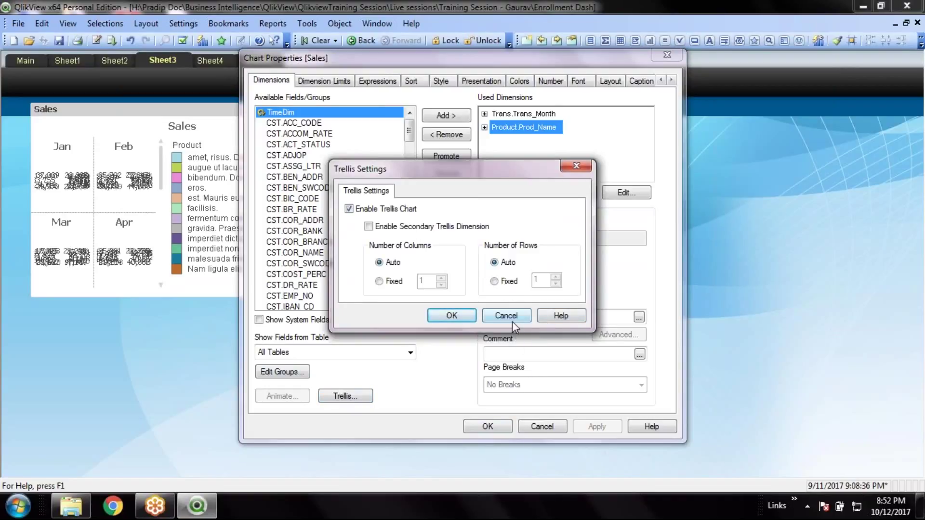
click(452, 316)
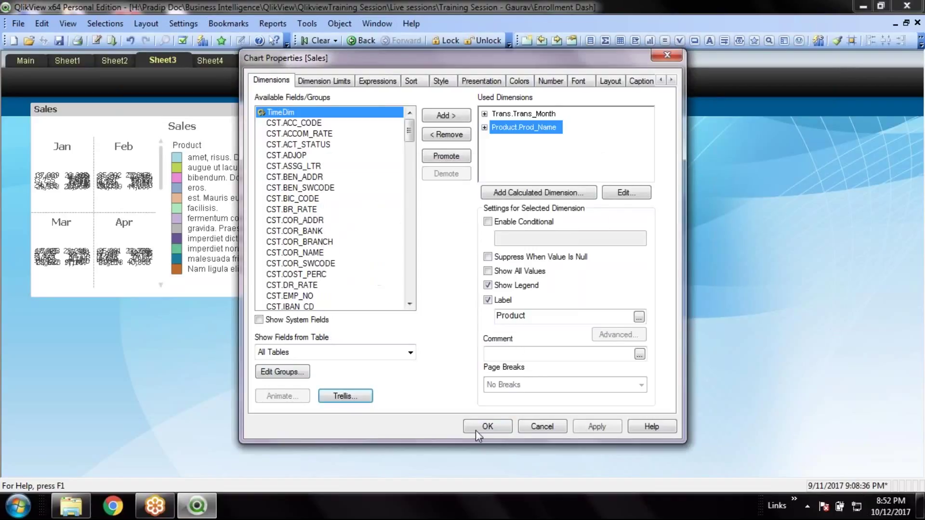
click(486, 424)
Resize and reposition the Sales chart so the monthly pies and Product legend fit.
drag(331, 296, 686, 412)
drag(684, 418, 530, 428)
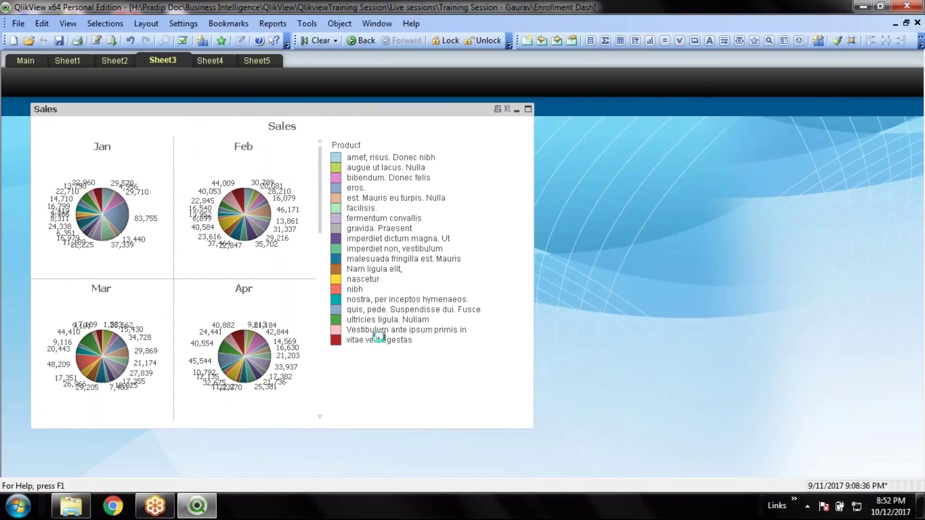
click(319, 255)
drag(325, 287, 318, 148)
right_click(413, 127)
Try switching off the month dimension's legend, then restore it after checking the chart.
click(453, 134)
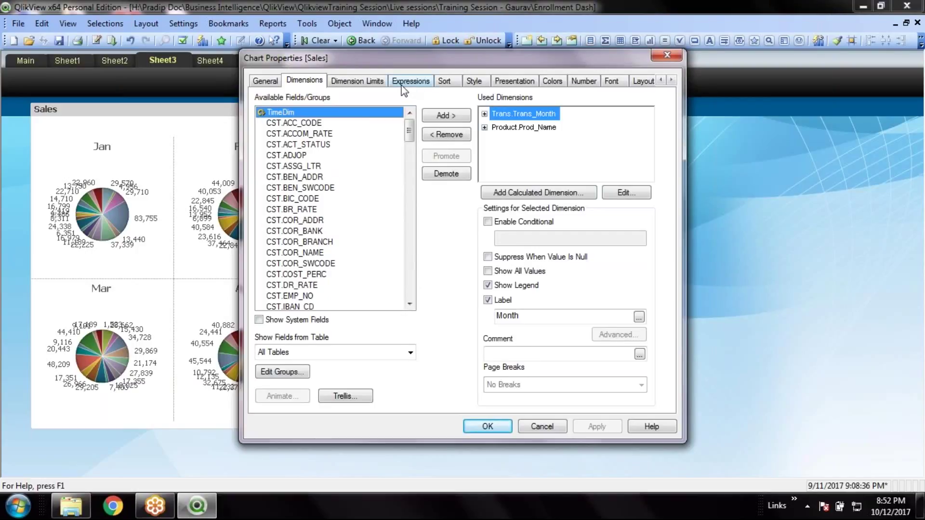
click(492, 288)
click(603, 426)
drag(406, 61, 614, 77)
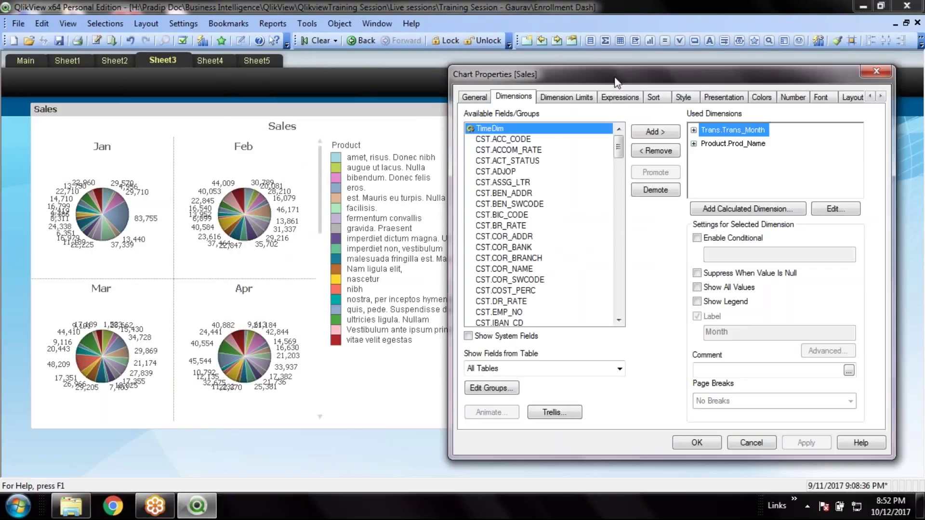
click(737, 302)
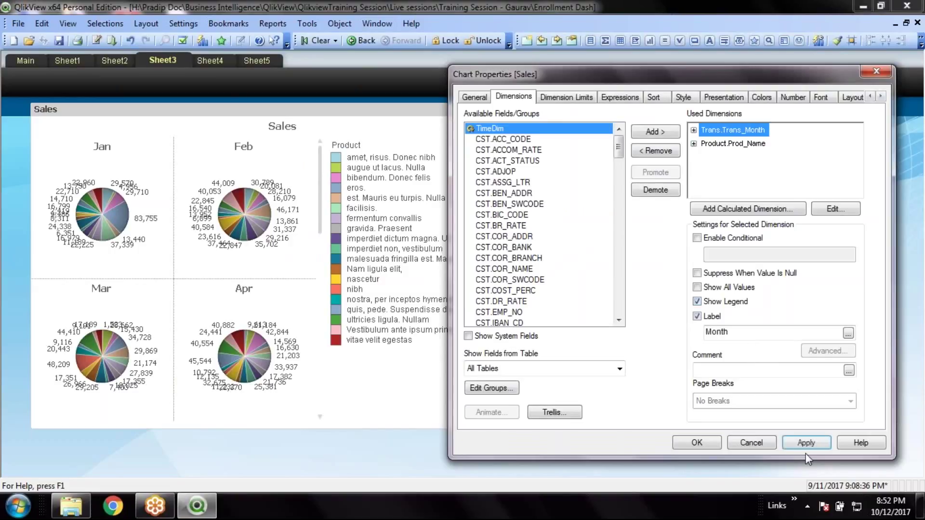
click(805, 444)
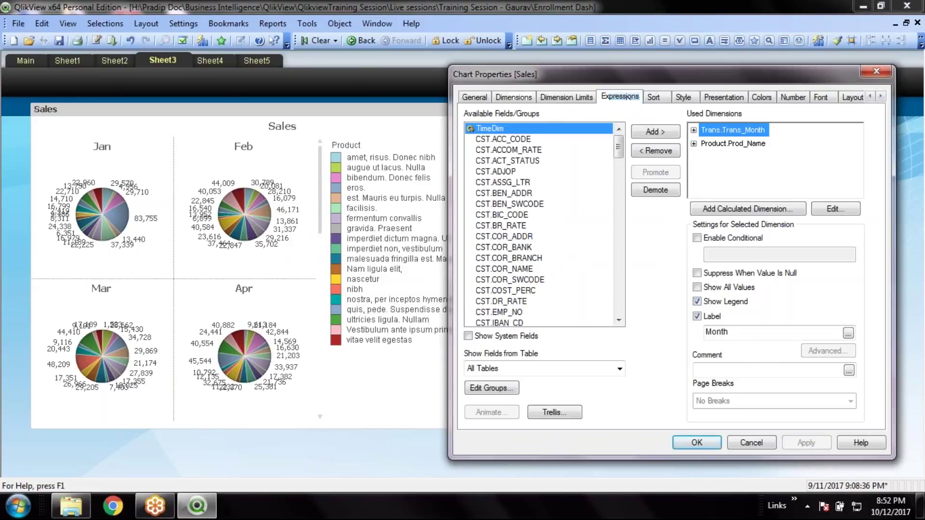
Uncheck Show Legend on the Presentation tab, apply, and close Chart Properties.
click(725, 99)
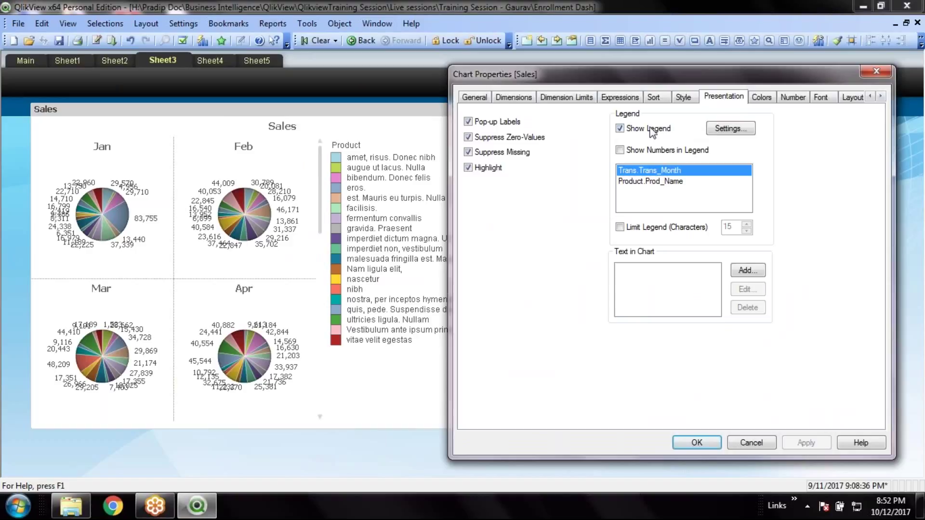
click(620, 128)
click(814, 445)
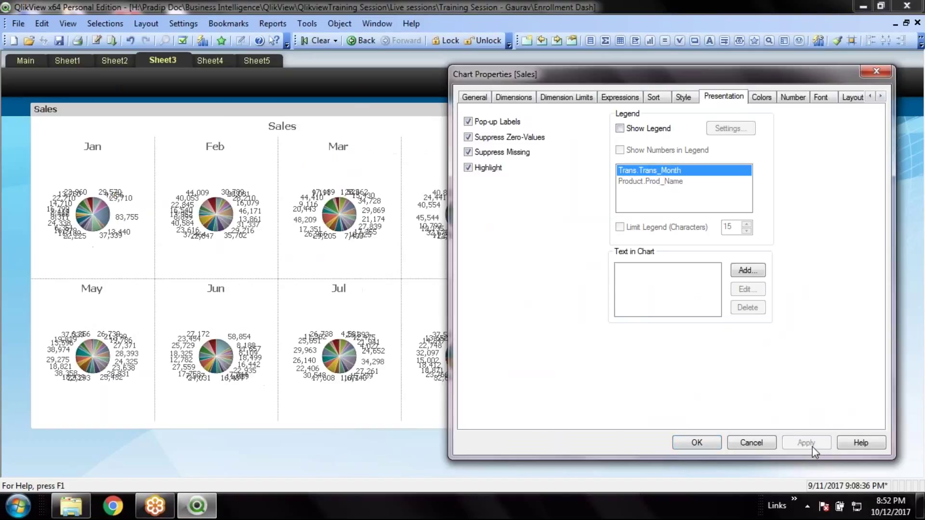
click(698, 442)
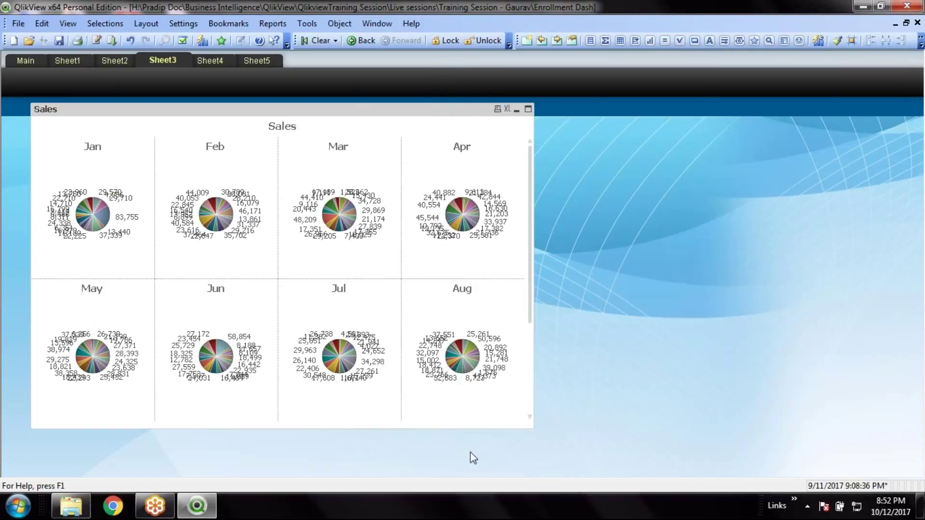
Stretch the Sales chart until pies sit six across in two rows, Jan–Jun and Jul–Dec.
drag(531, 430, 724, 458)
drag(750, 413, 720, 401)
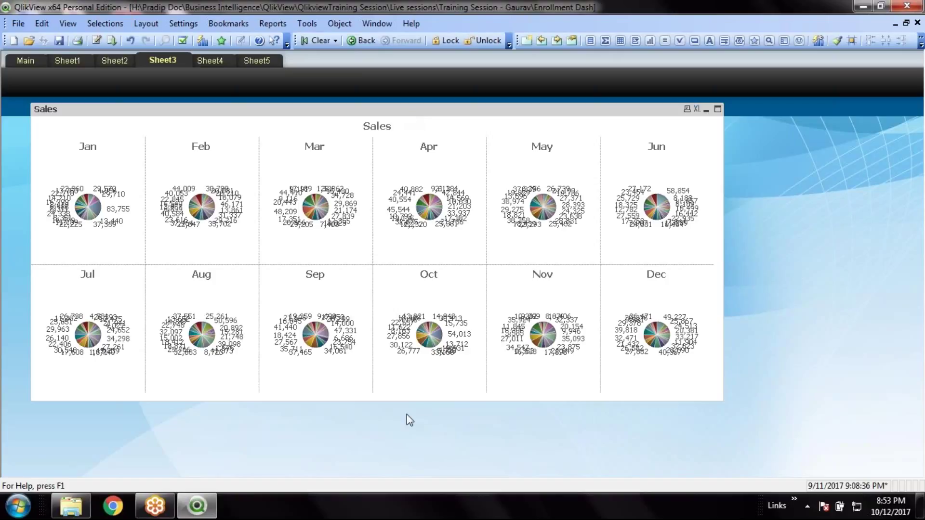
Resize the Sales chart, trying eight columns, then settle back on two rows of six month pies.
drag(422, 400, 506, 278)
drag(722, 204, 891, 208)
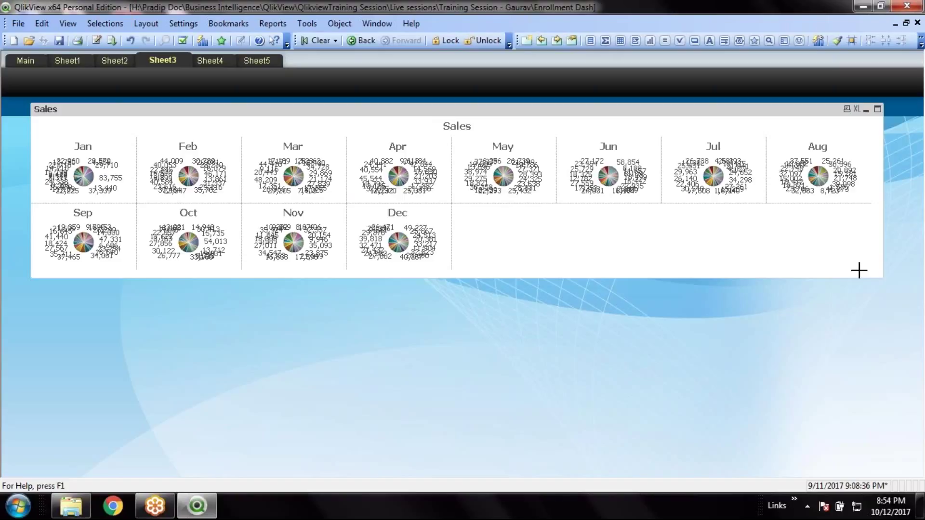
drag(882, 284, 742, 395)
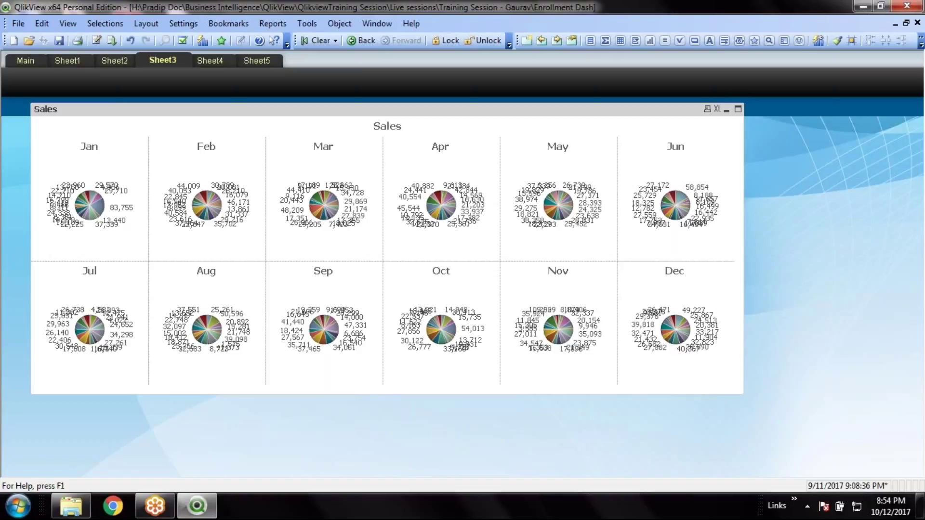
Add Trans.Trans_Year from the Trans table as the Sales chart's first dimension.
right_click(843, 318)
click(816, 259)
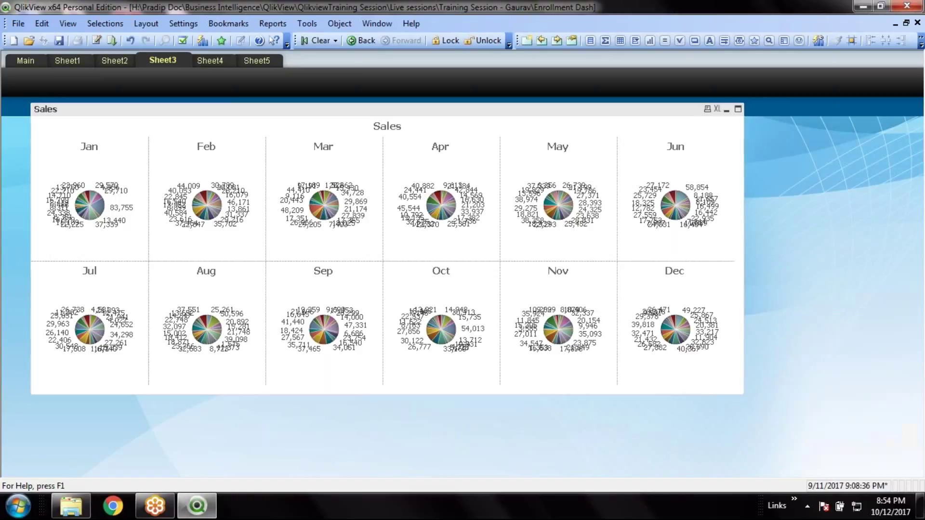
right_click(432, 115)
click(491, 124)
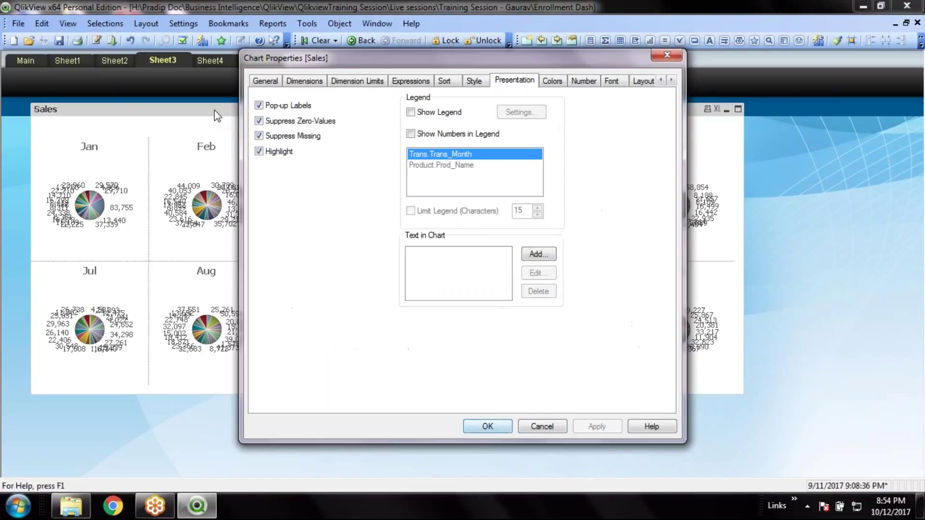
click(304, 80)
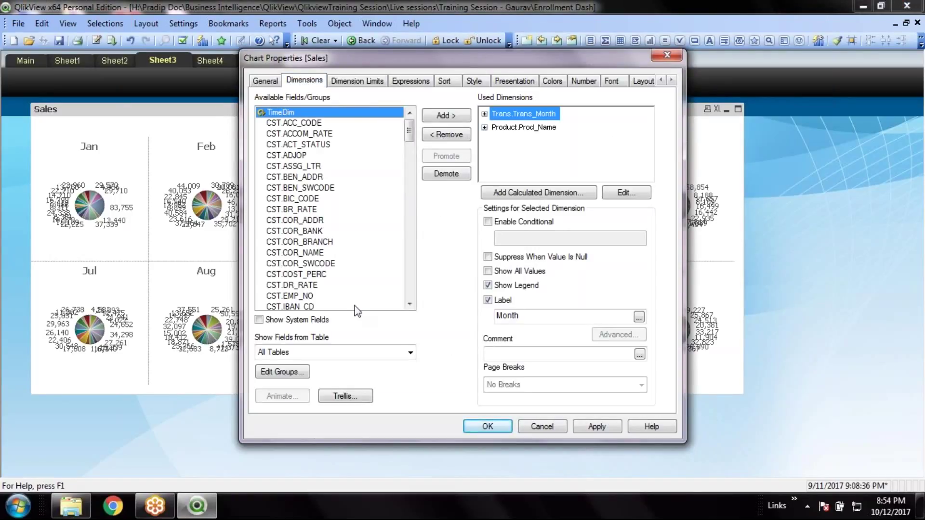
click(345, 356)
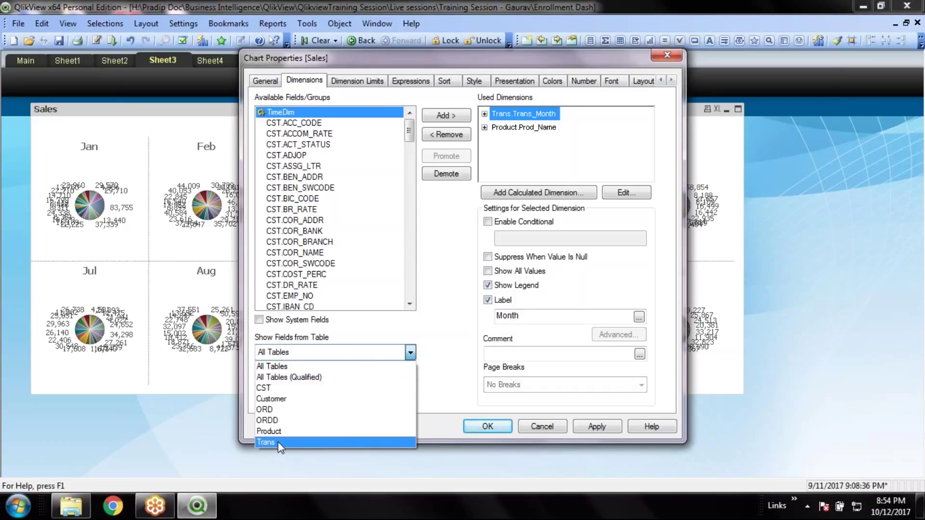
click(266, 442)
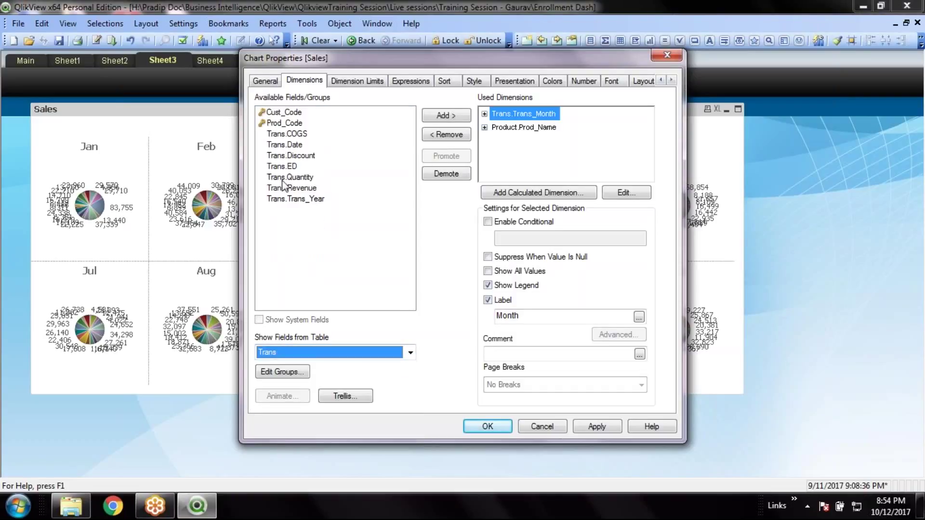
click(322, 202)
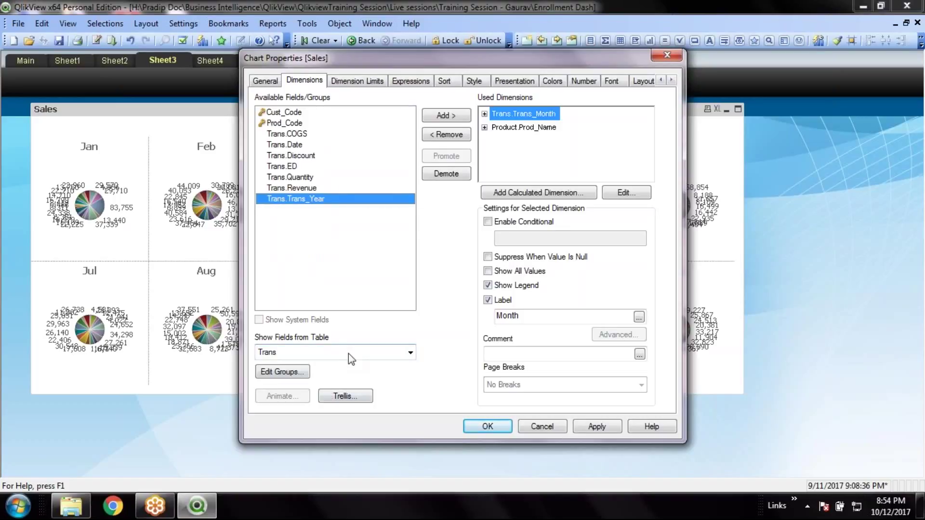
click(445, 121)
double_click(446, 156)
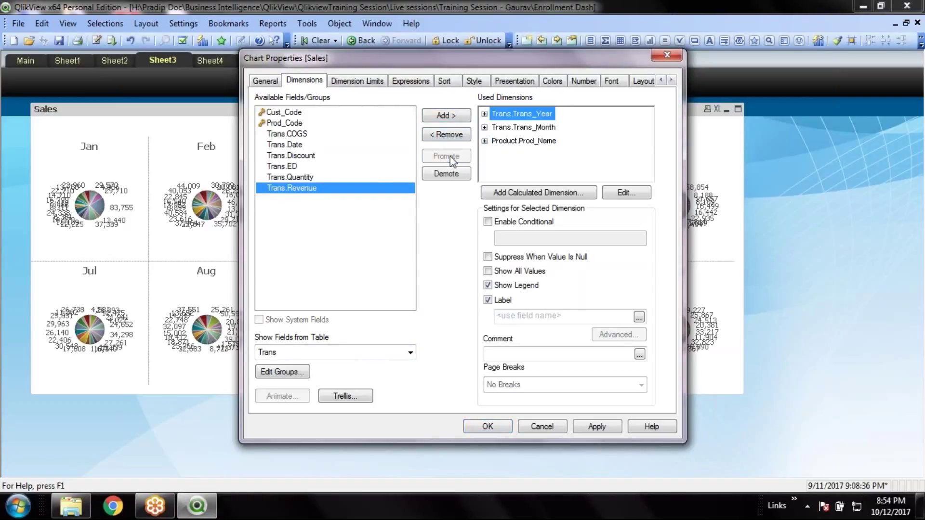
click(487, 426)
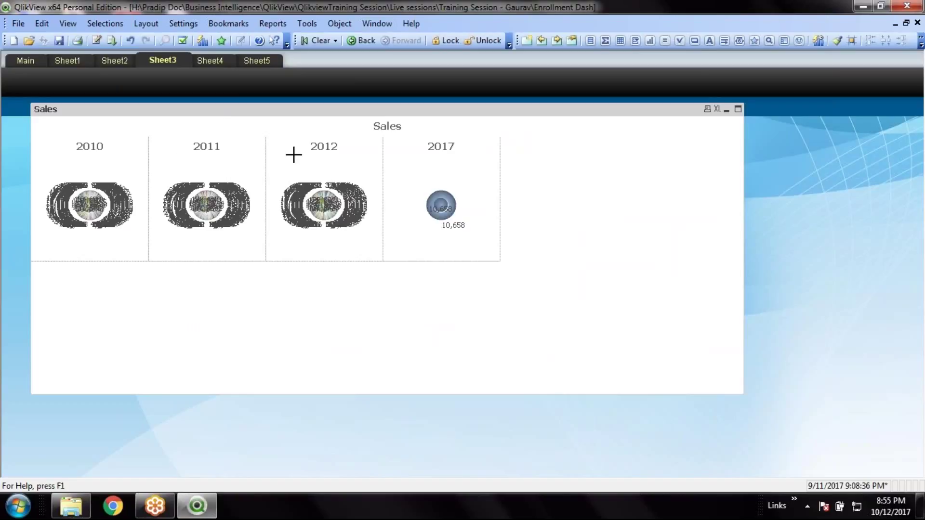
Demote Trans.Trans_Year below Trans_Month so the trellis shows Jan–Dec pies again.
right_click(458, 122)
click(501, 130)
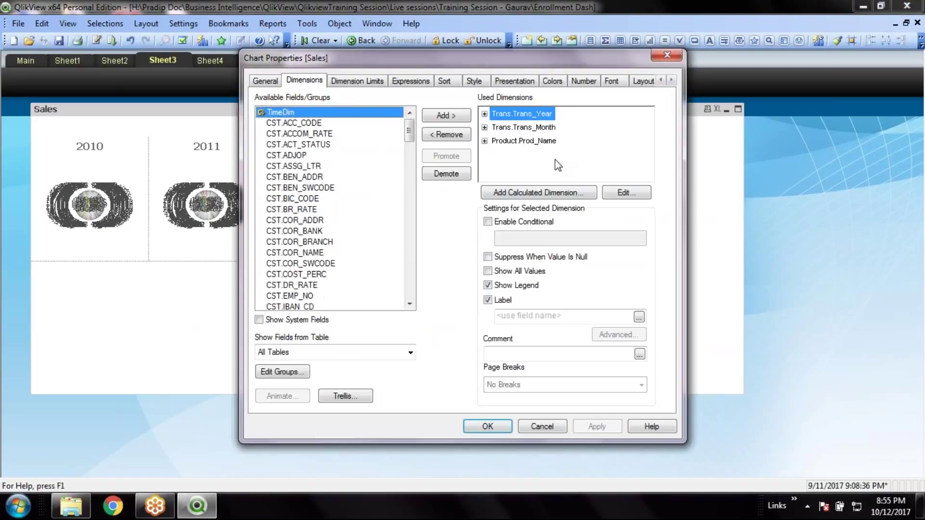
click(449, 177)
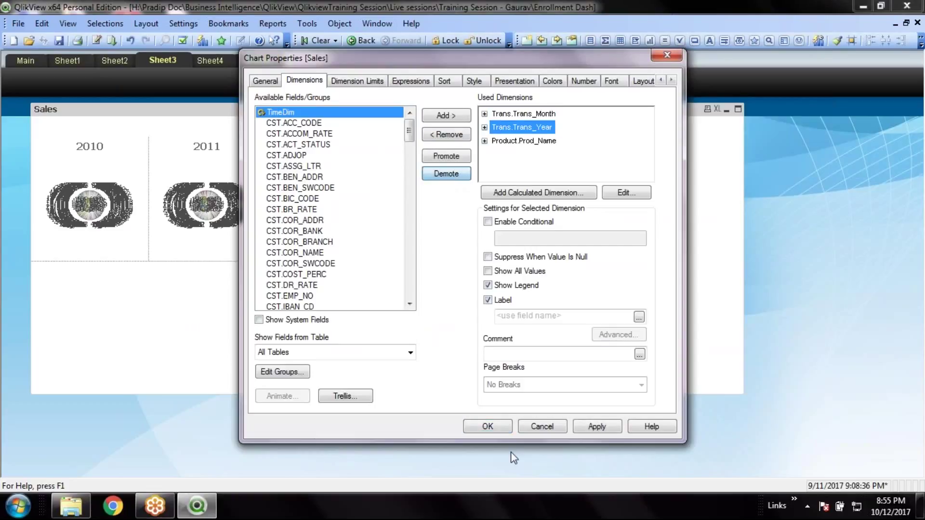
click(488, 427)
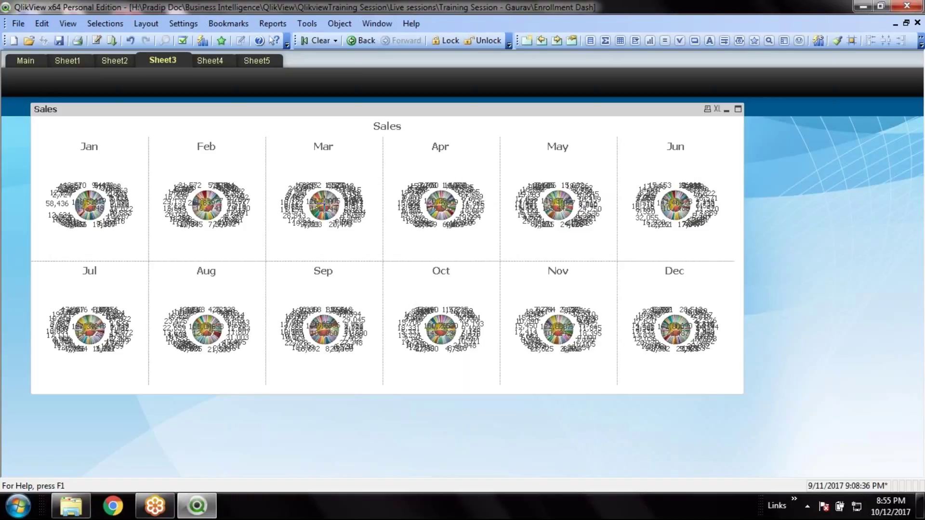
mouse_move(322, 201)
Remove Trans.Trans_Year from the Sales chart, keeping Trans_Month and Product.Prod_Name as dimensions.
right_click(522, 124)
click(539, 126)
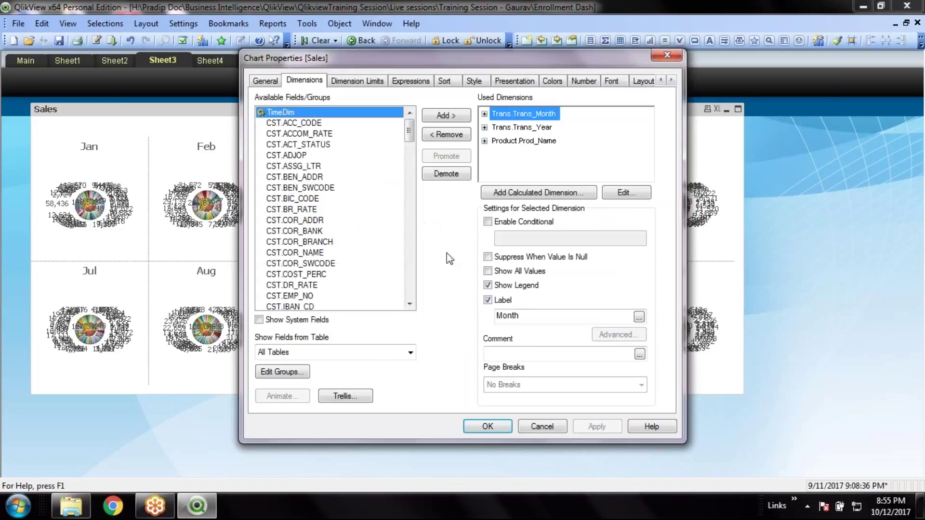
click(535, 141)
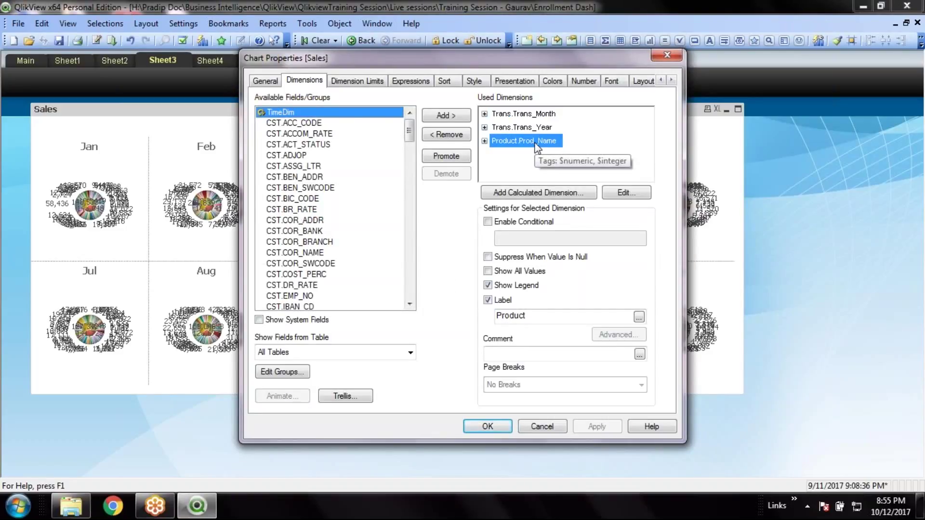
click(522, 127)
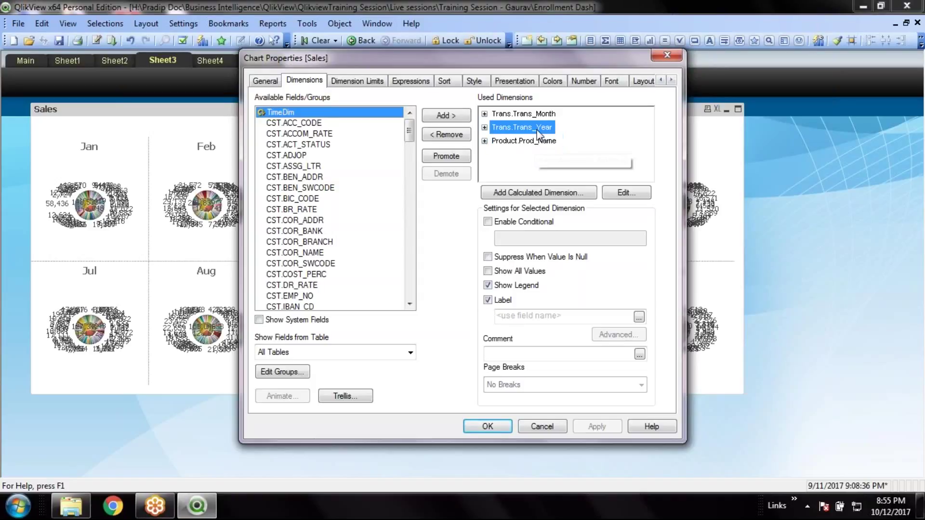
click(446, 134)
click(488, 426)
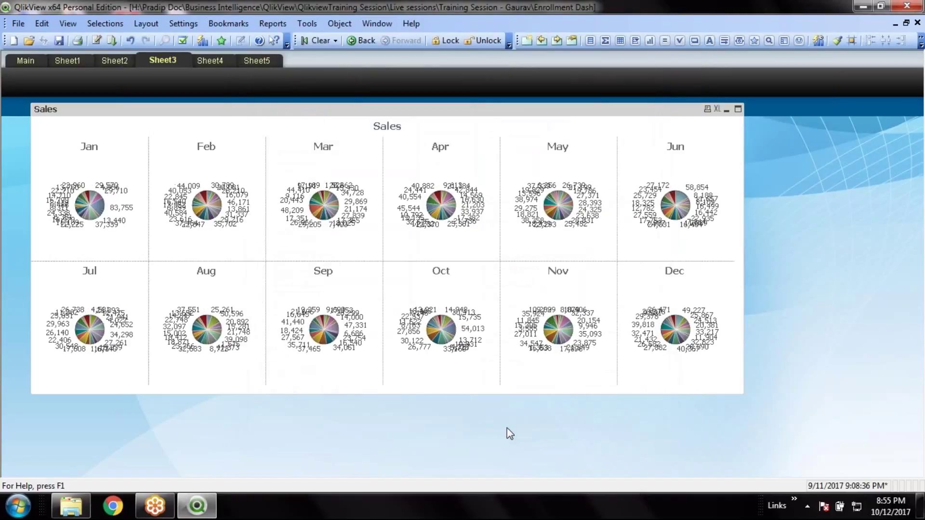
Detach the Sales chart and then re-attach it.
right_click(524, 431)
click(427, 427)
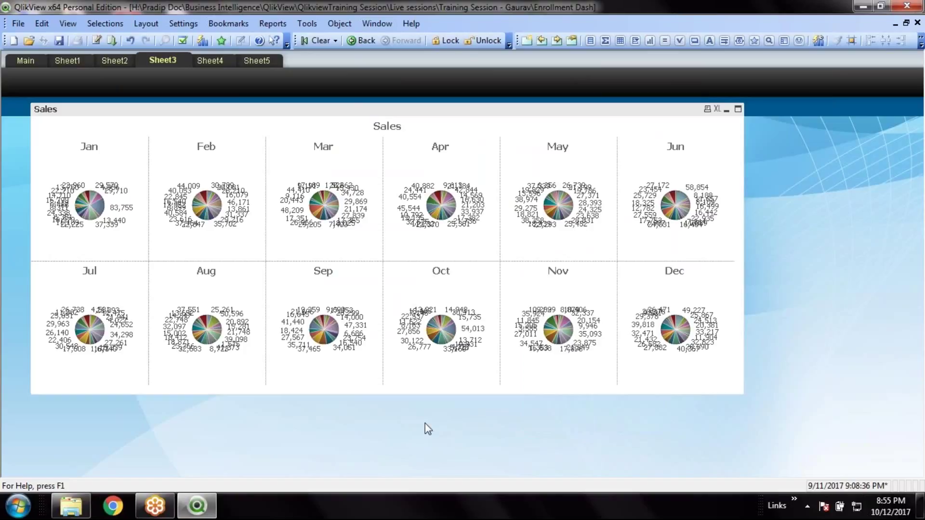
right_click(469, 115)
click(481, 130)
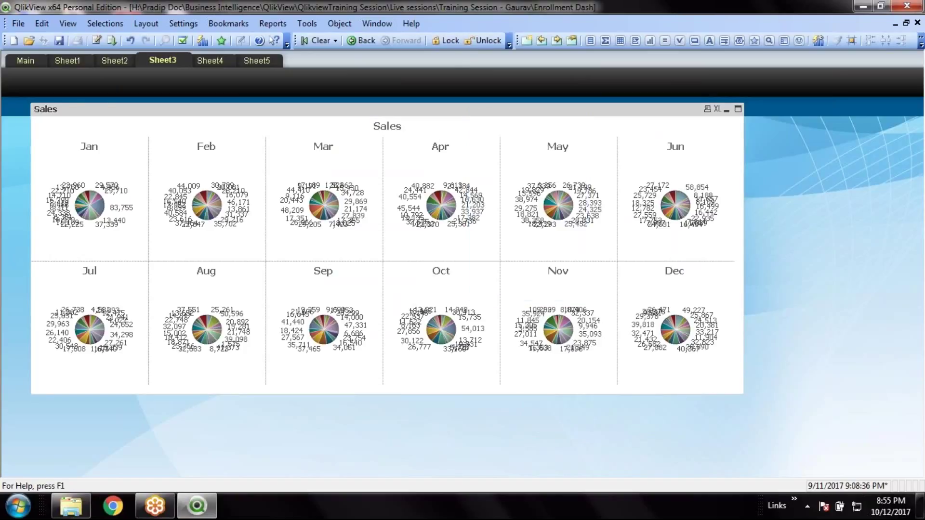
right_click(498, 113)
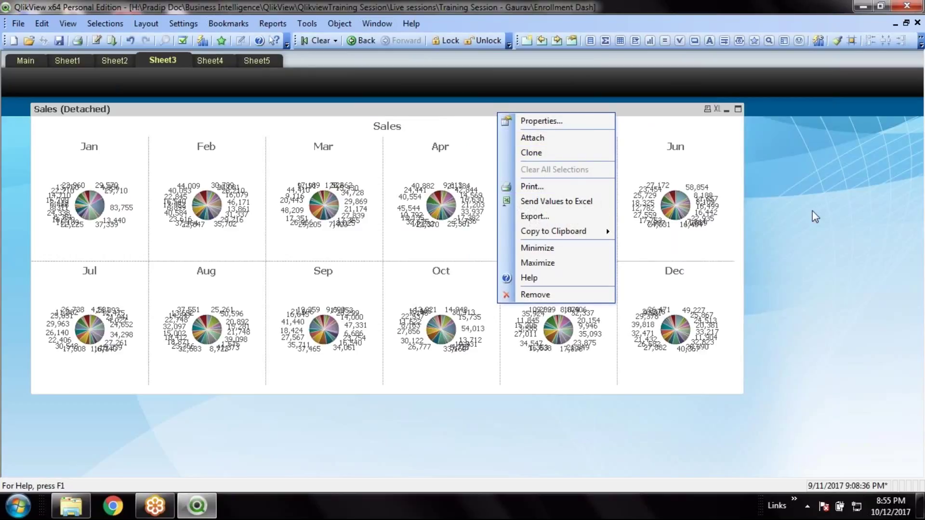
click(531, 137)
Promote Product.Prod_Name above Trans_Month so each pie shows one product.
right_click(436, 124)
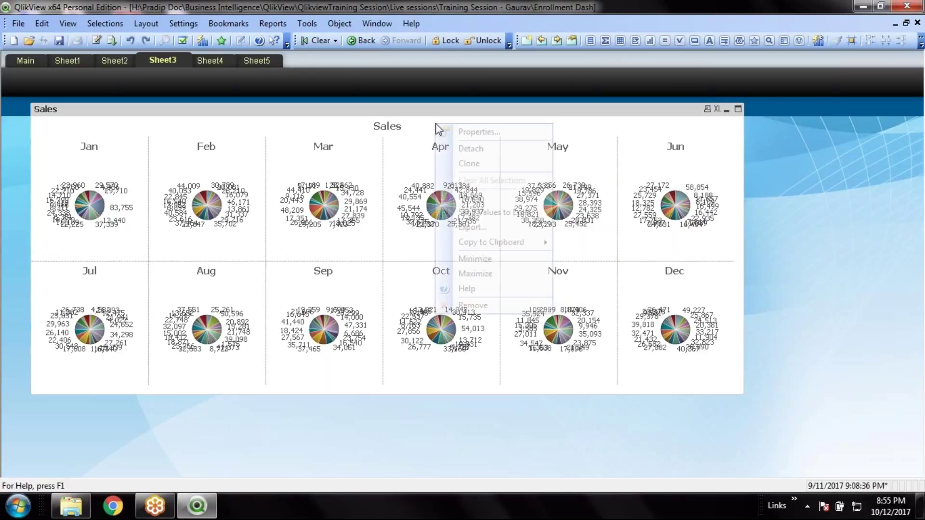
click(496, 133)
click(520, 129)
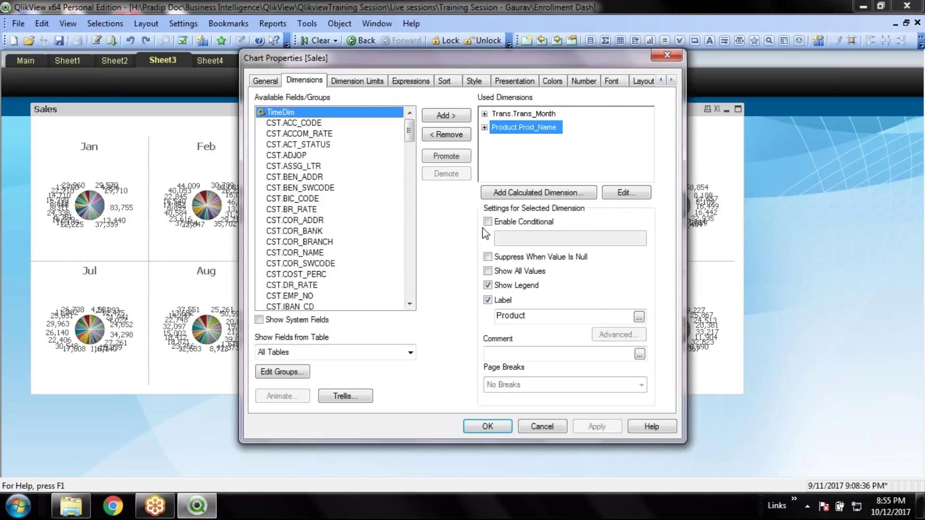
click(450, 159)
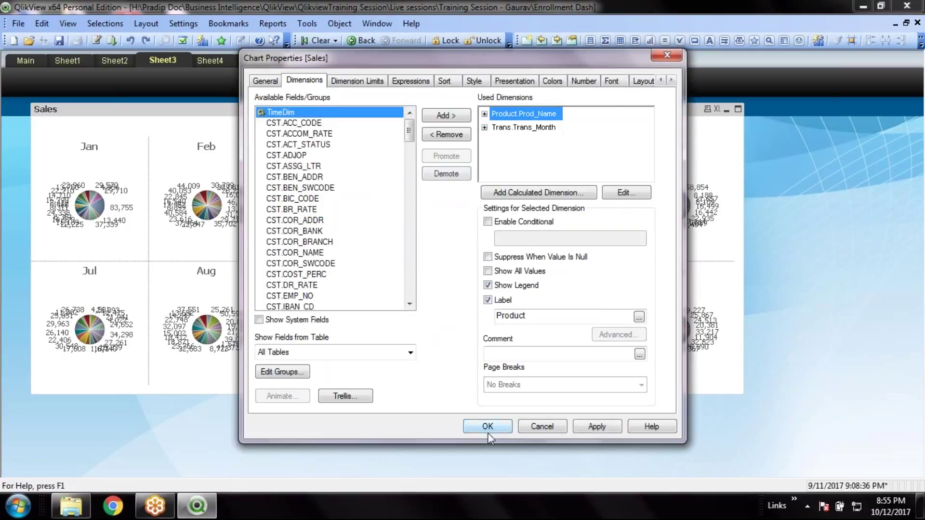
click(488, 428)
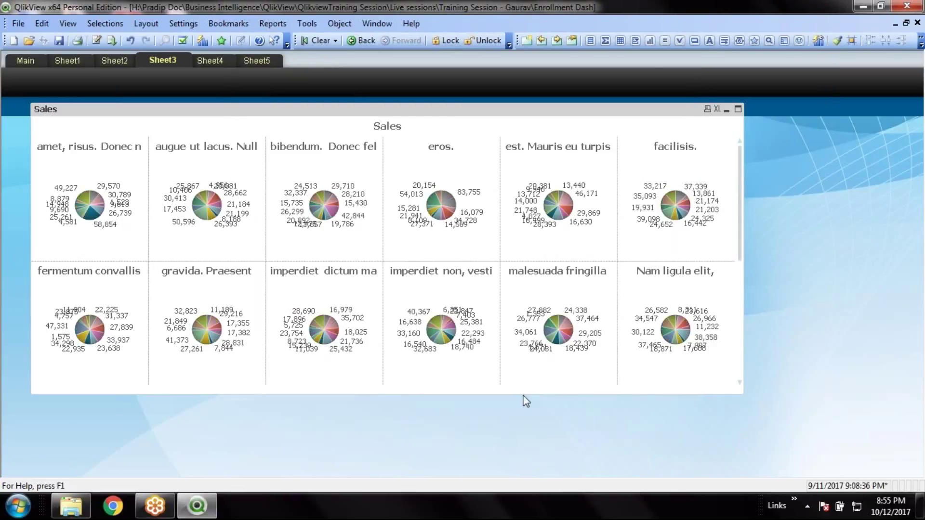
scroll(337, 235, down, 3)
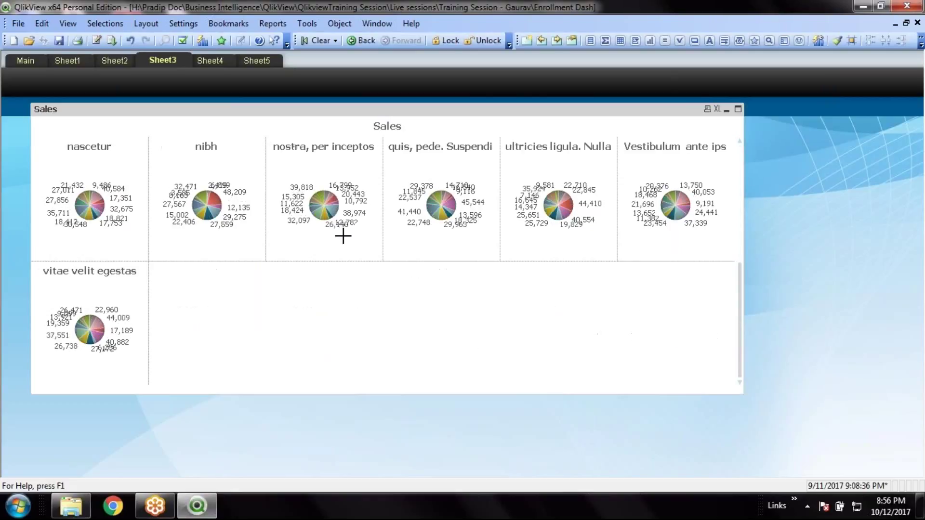
scroll(343, 235, up, 3)
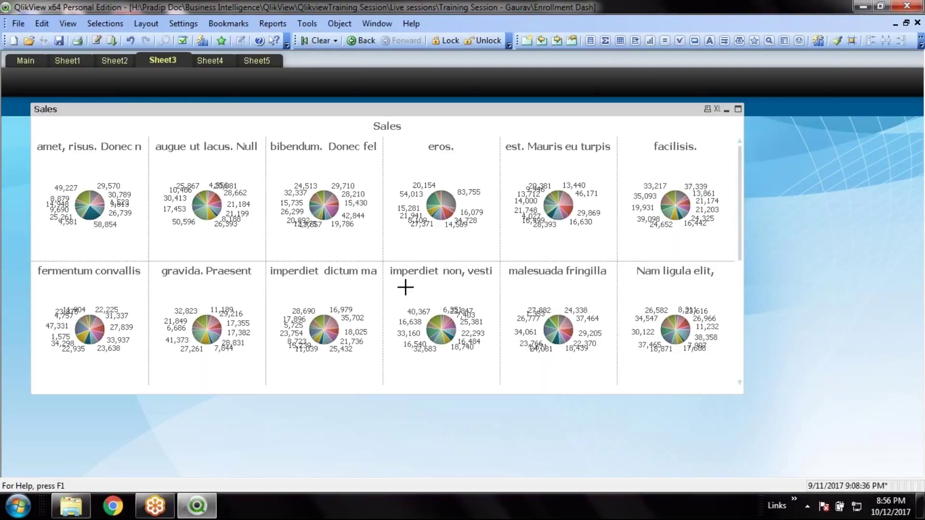
scroll(340, 289, down, 3)
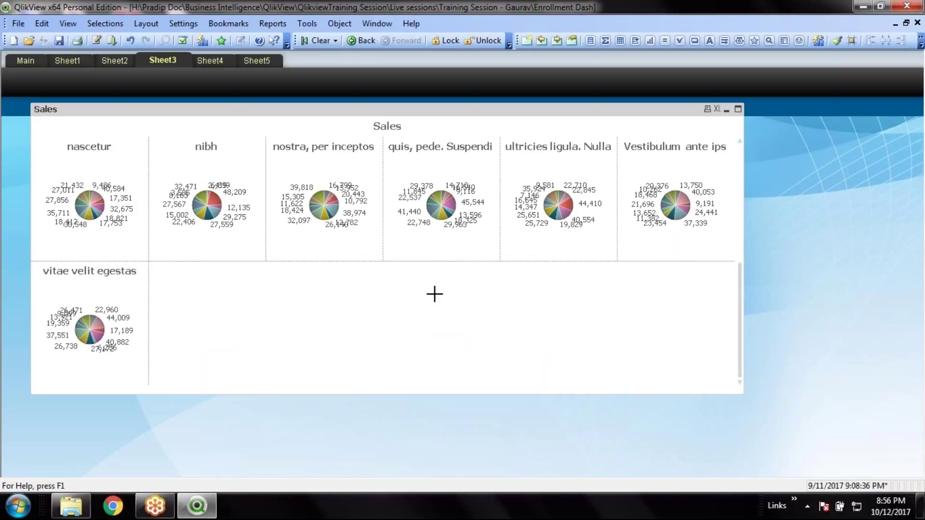
scroll(434, 294, up, 3)
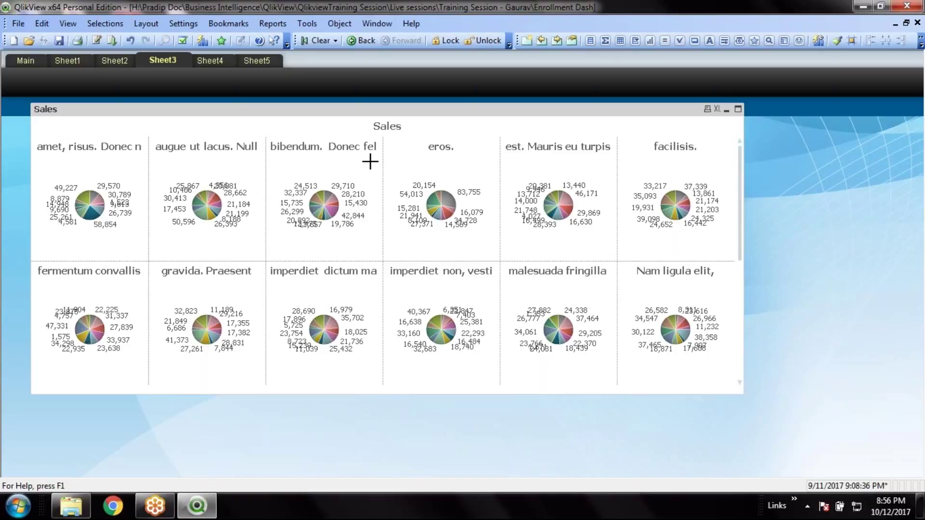
Swap Product.Prod_Name for Customer.Country, placed ahead of Trans_Month in the chart's dimensions.
right_click(370, 161)
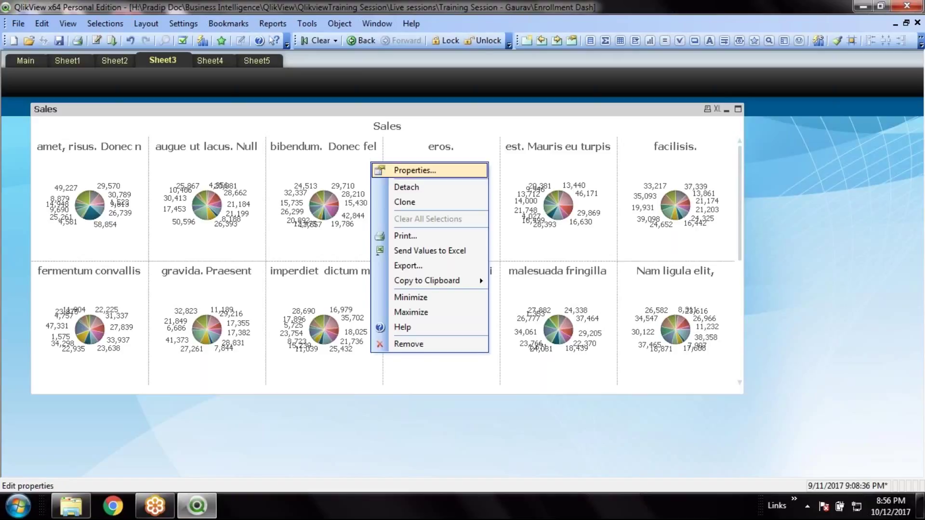
click(419, 171)
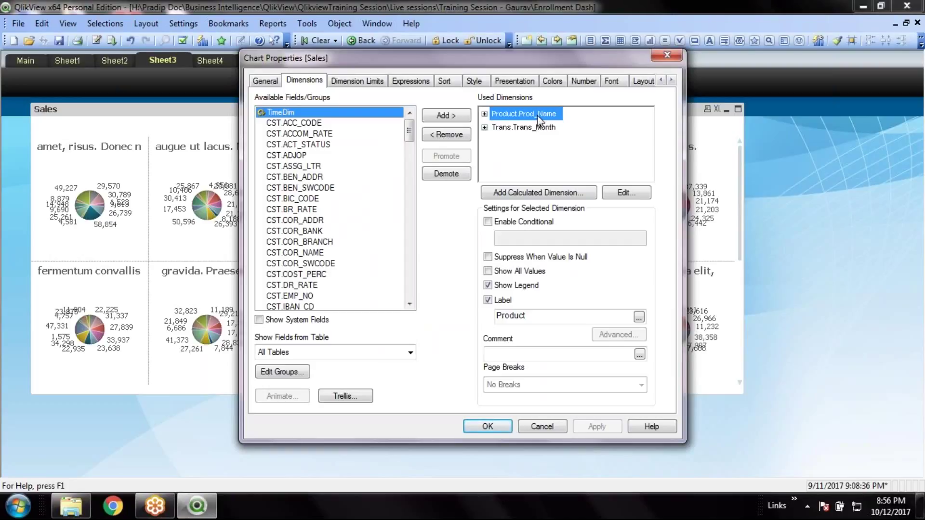
double_click(540, 120)
click(314, 353)
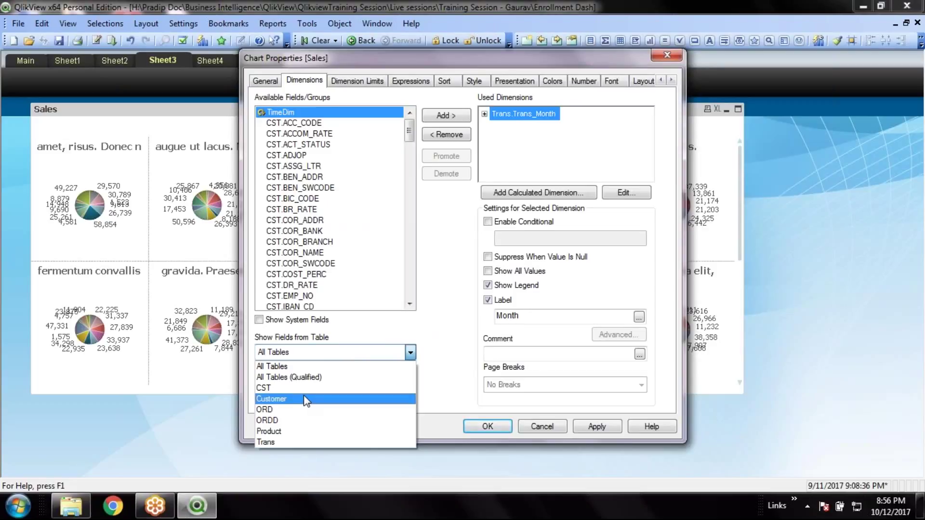
click(305, 400)
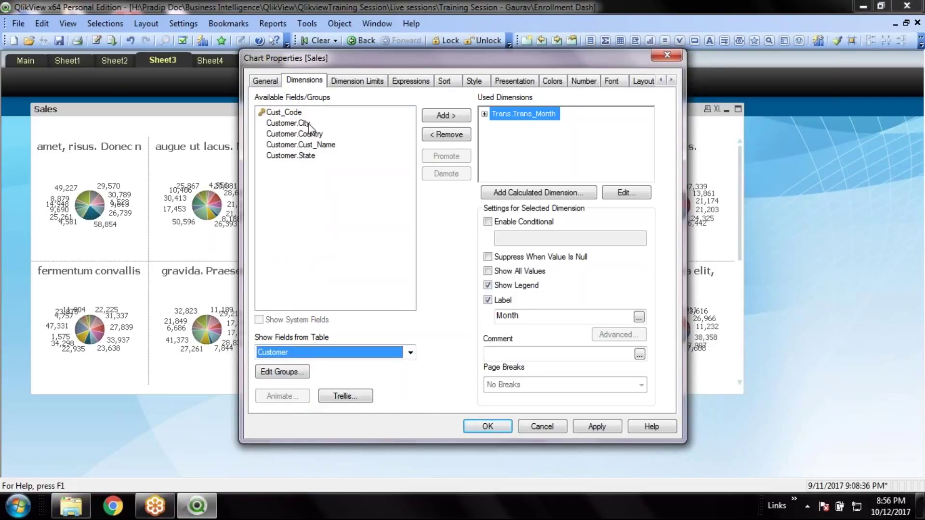
double_click(315, 135)
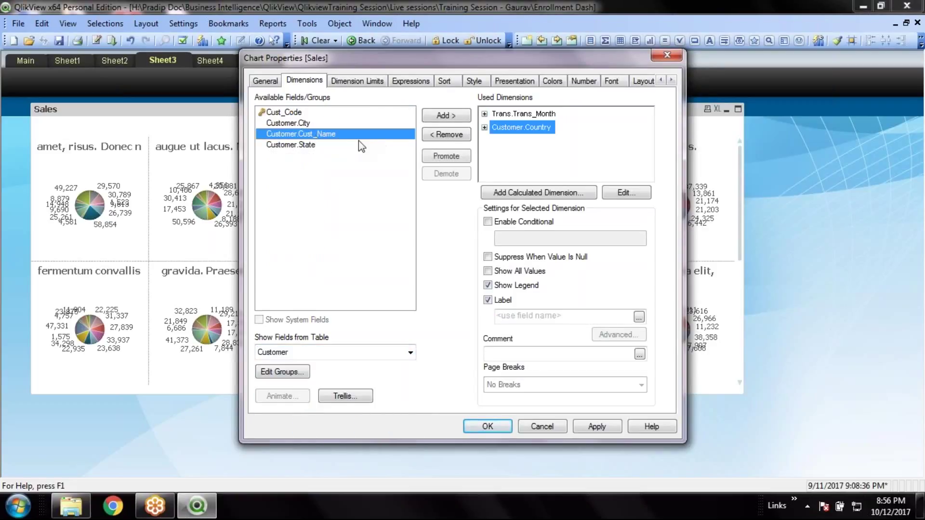
click(454, 157)
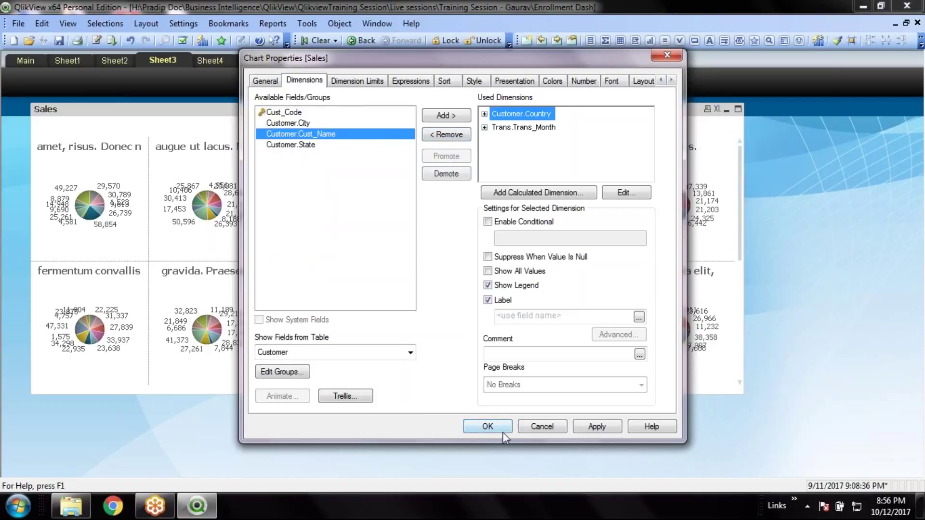
click(497, 426)
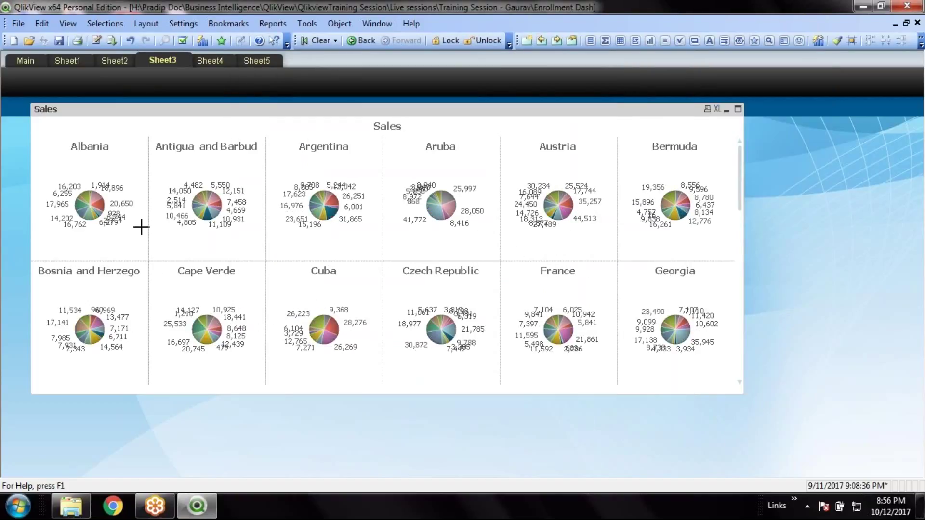
scroll(141, 227, down, 1)
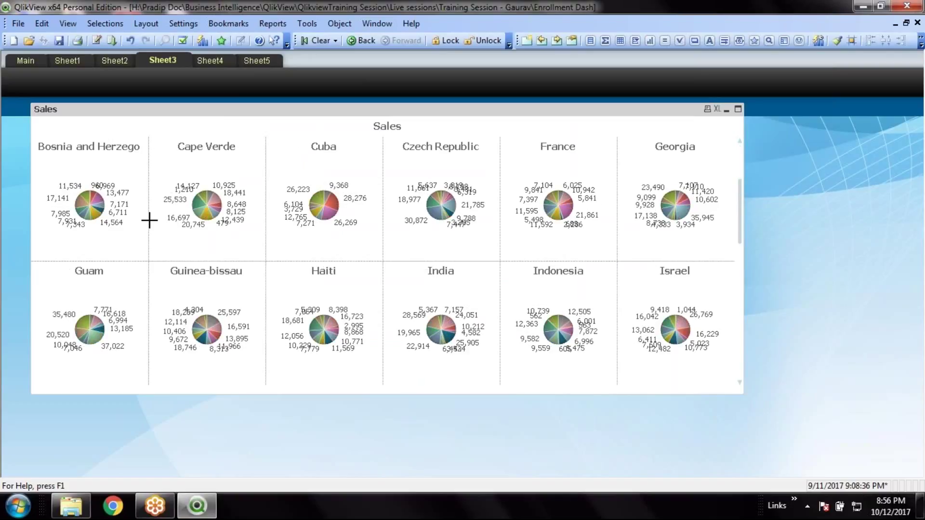
scroll(150, 220, down, 8)
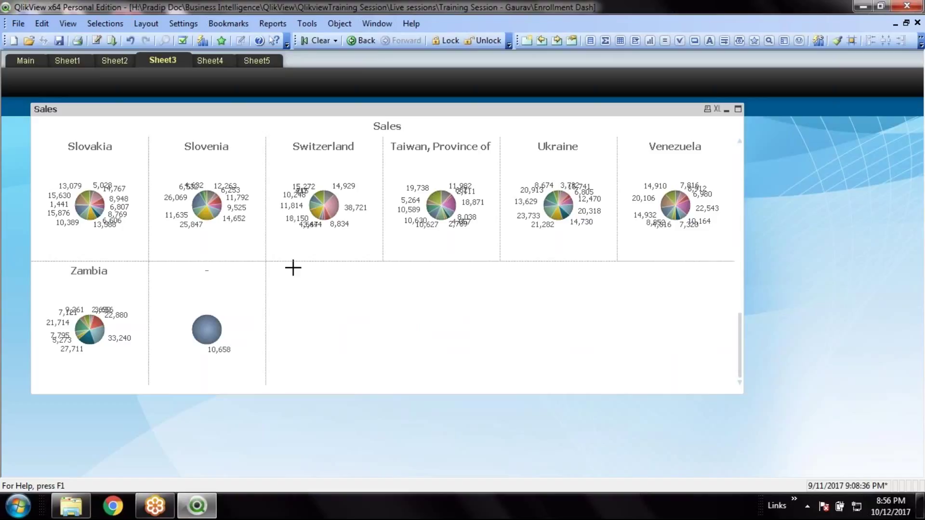
scroll(438, 333, up, 1)
scroll(437, 332, up, 4)
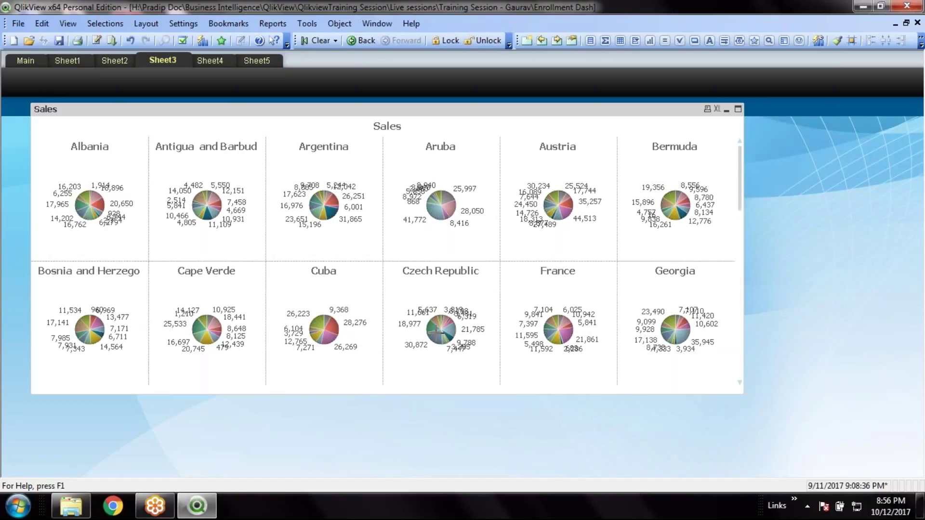
right_click(838, 267)
click(837, 397)
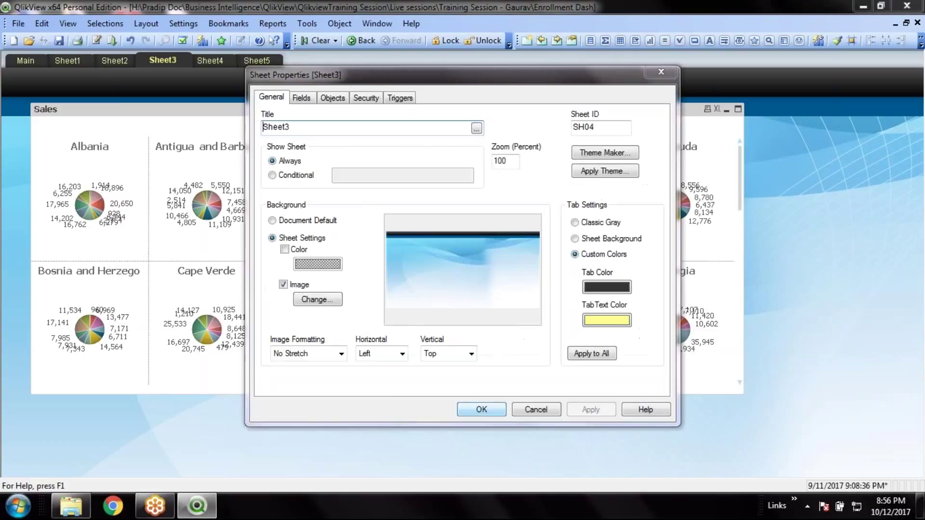
click(549, 411)
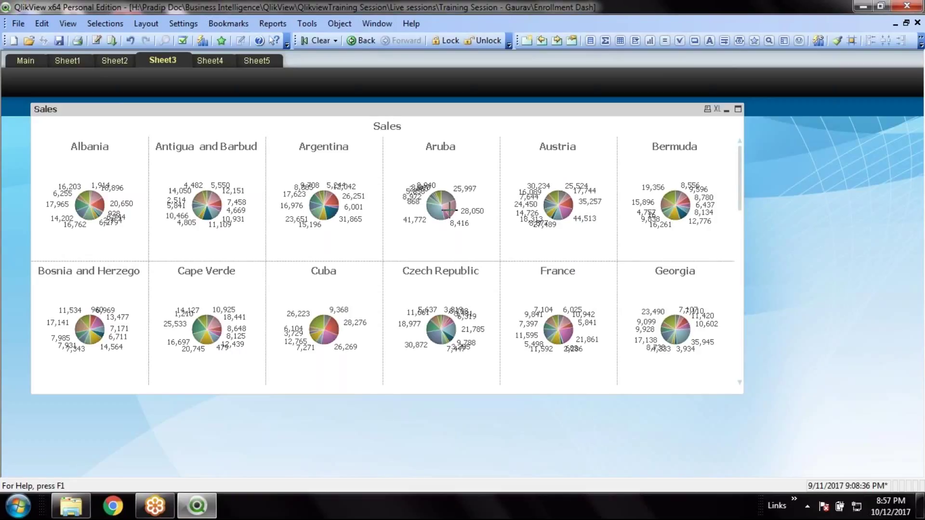
right_click(471, 128)
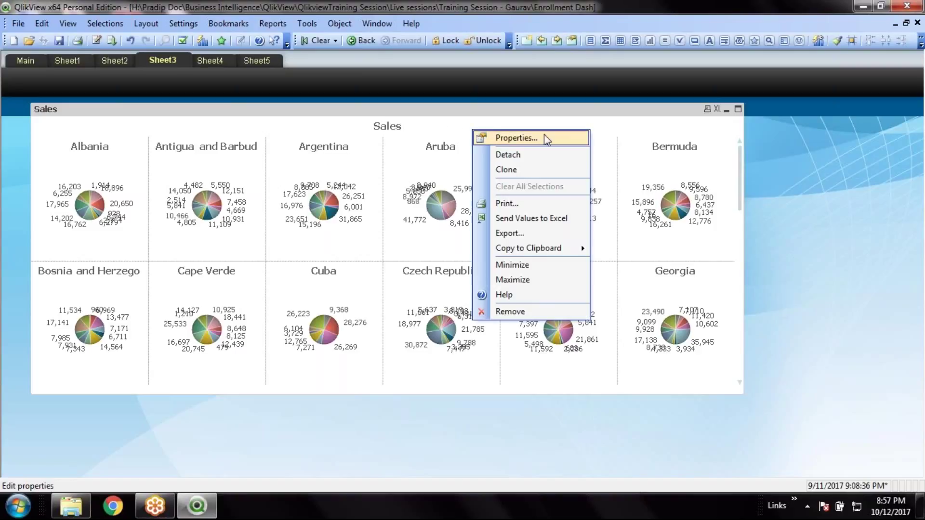
click(797, 240)
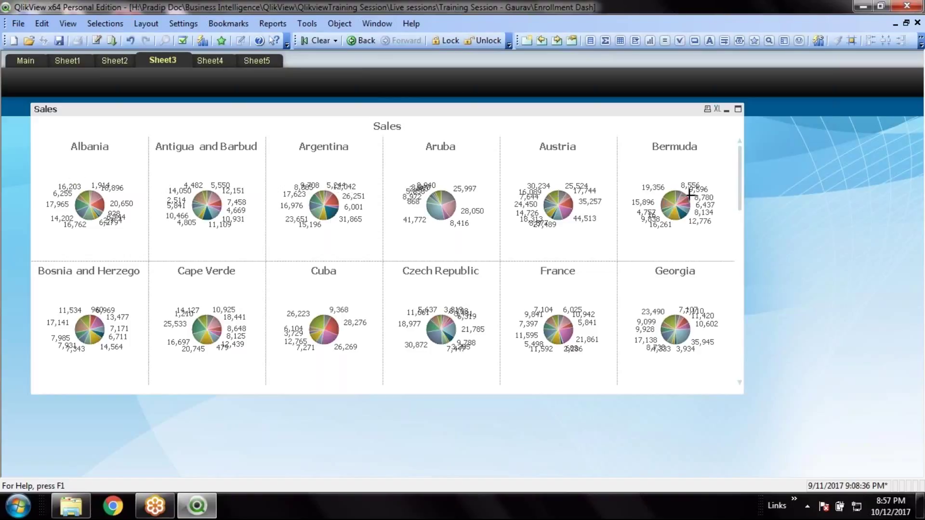
Change the Sales expression from Sum(Trans.COGS) to Sum(Trans.Revenue).
mouse_move(687, 196)
right_click(464, 138)
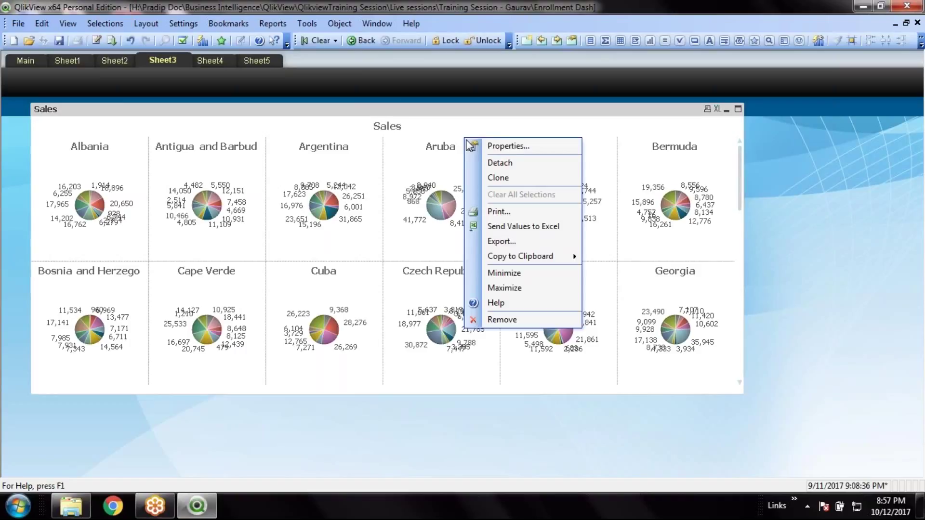
click(505, 151)
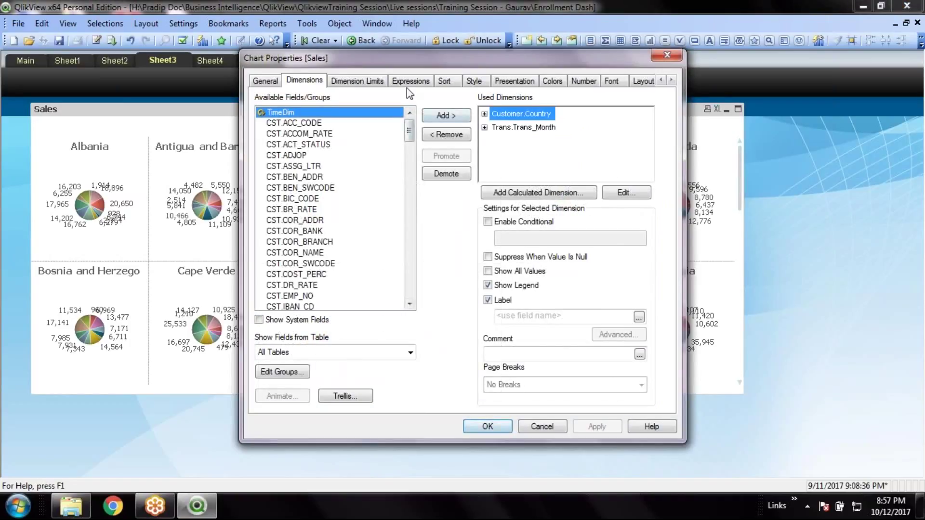
click(410, 81)
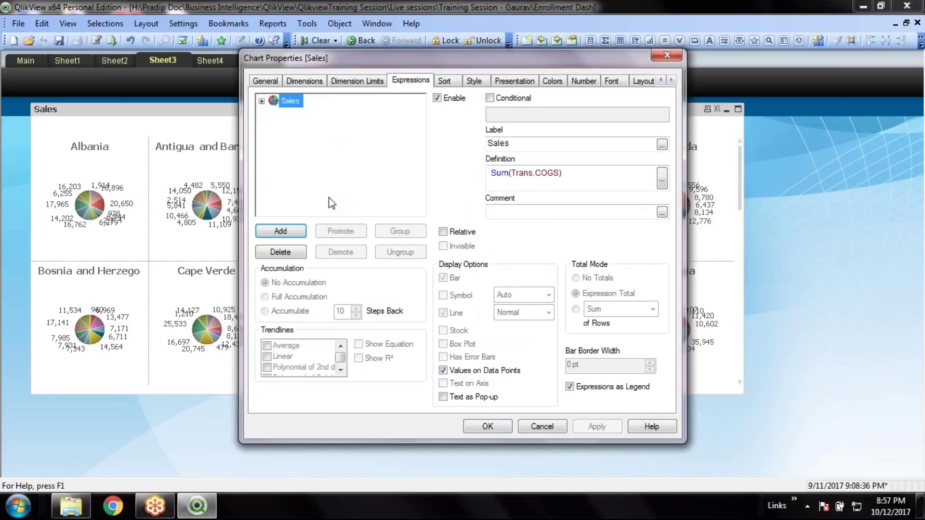
drag(578, 179, 456, 173)
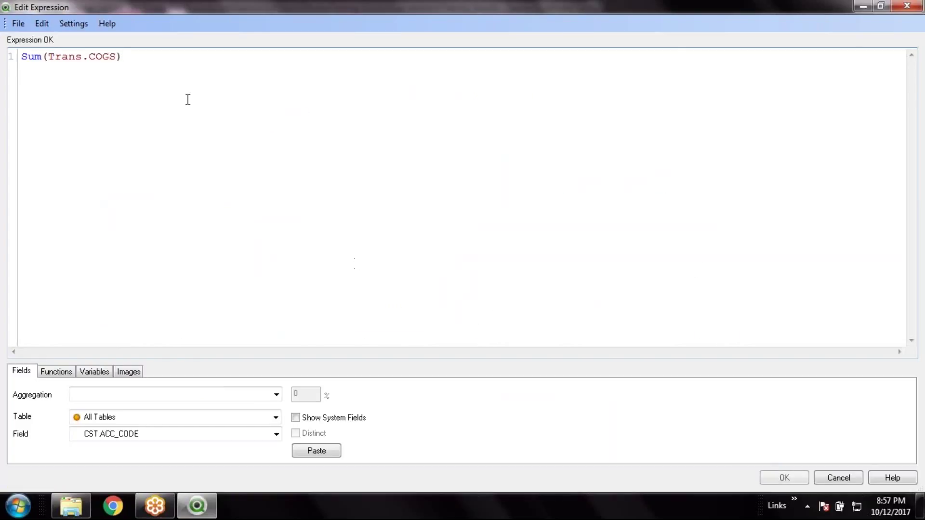
double_click(107, 60)
text(Revenue)
key(Return)
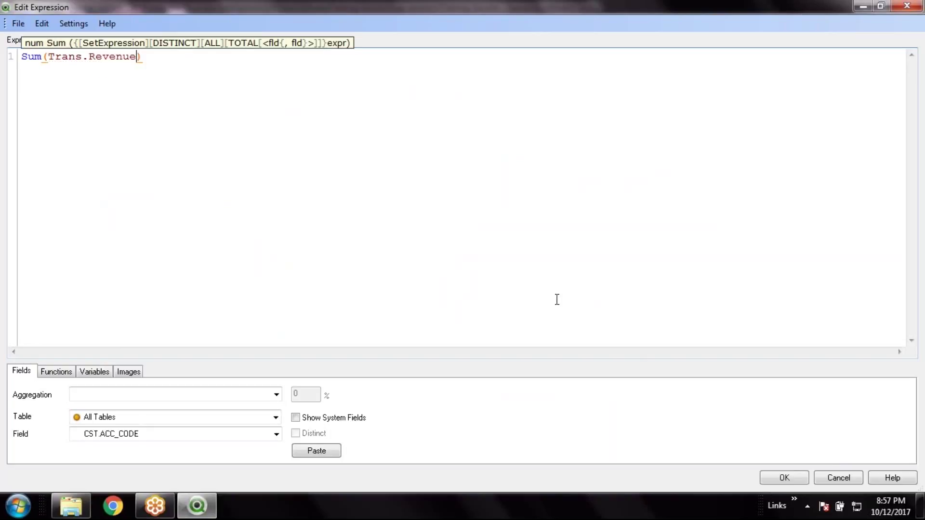
click(784, 478)
click(497, 425)
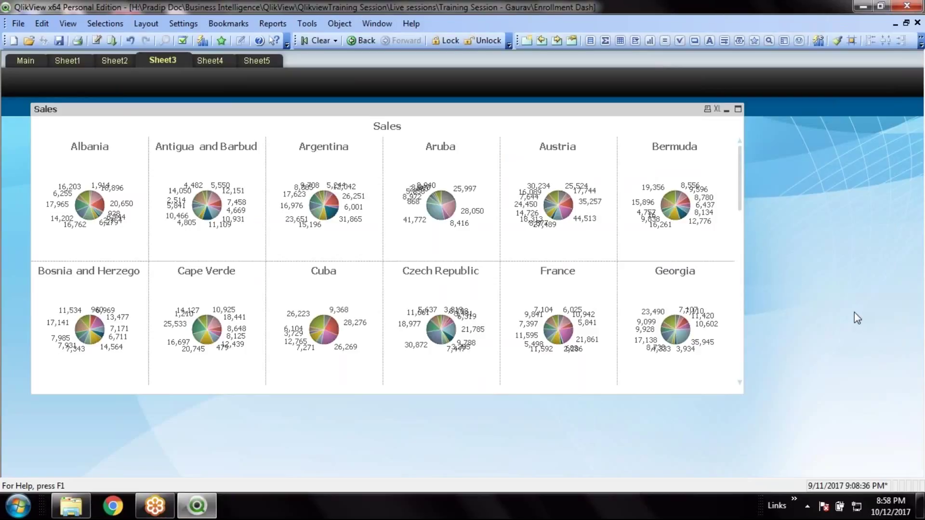
Delete the Sum(Trans.Revenue) expression, leaving only the Sales Sum(Trans.COGS) expression.
right_click(536, 200)
click(568, 212)
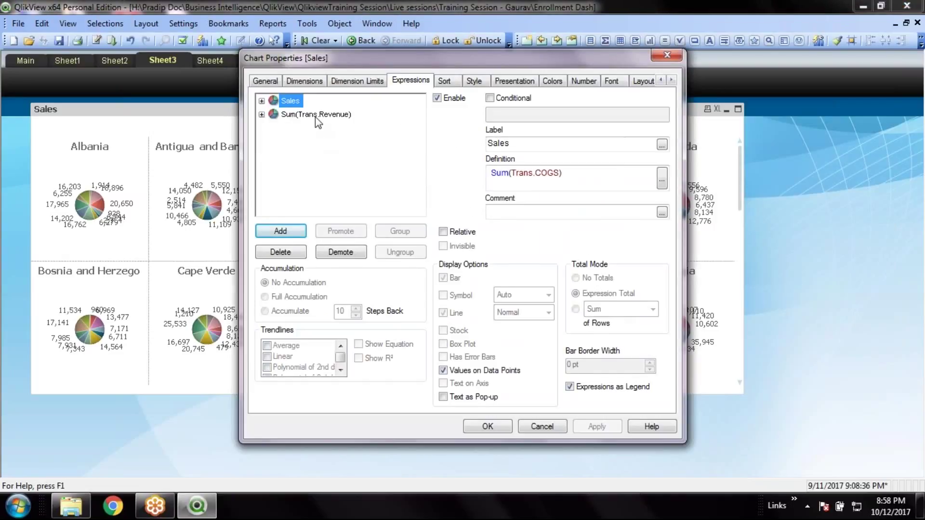
click(314, 116)
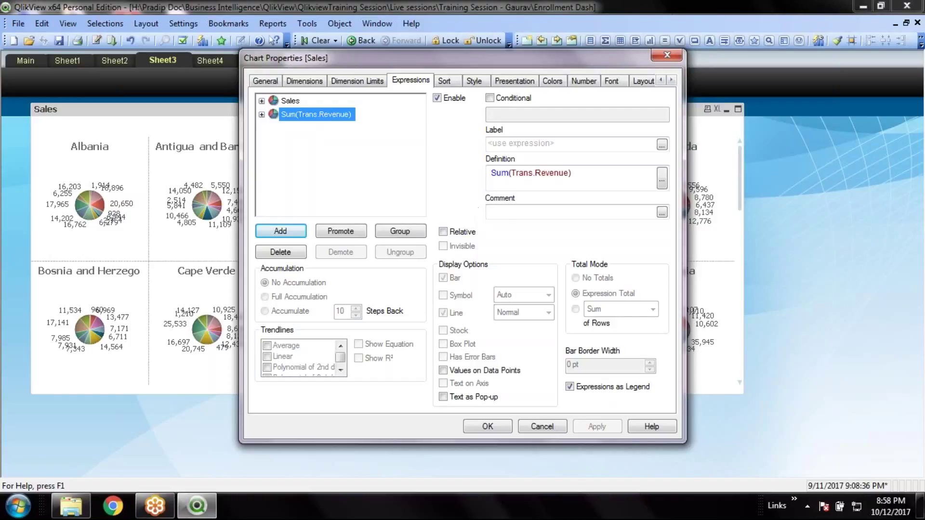
click(504, 214)
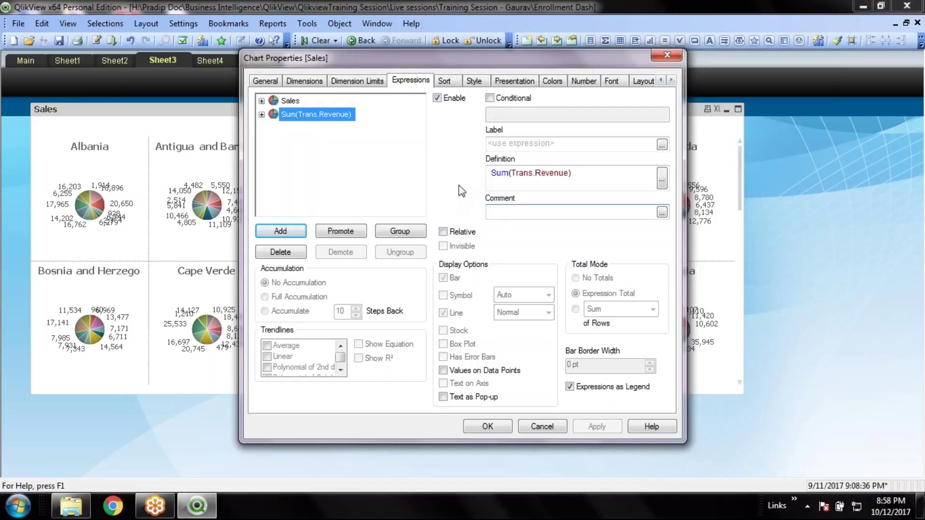
click(280, 252)
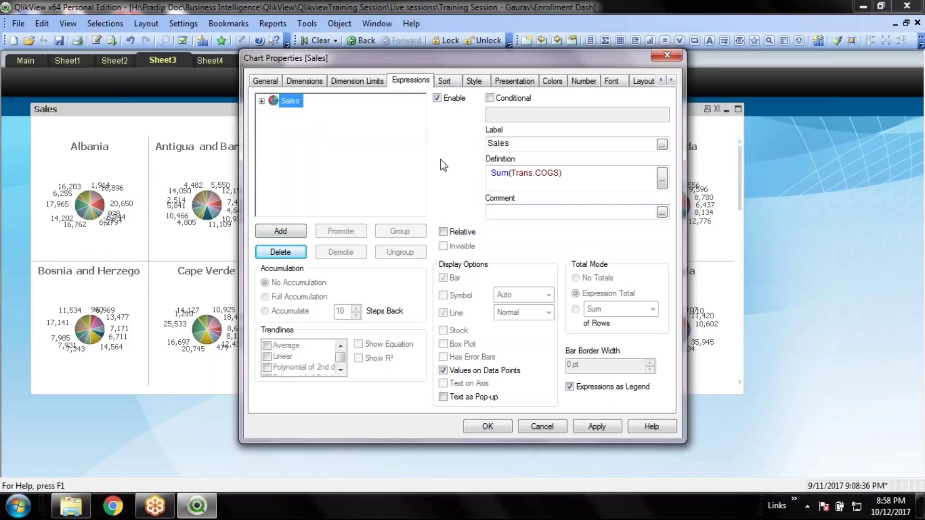
click(495, 425)
right_click(760, 433)
click(650, 437)
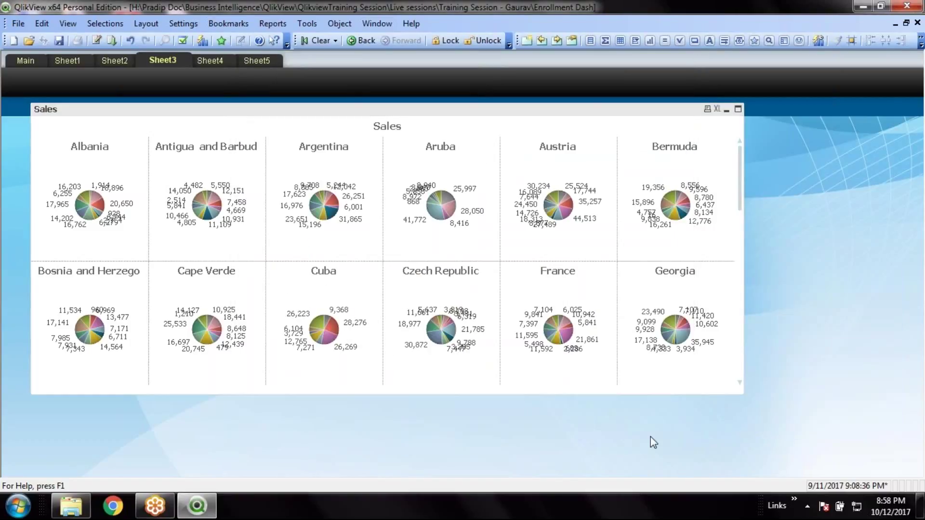